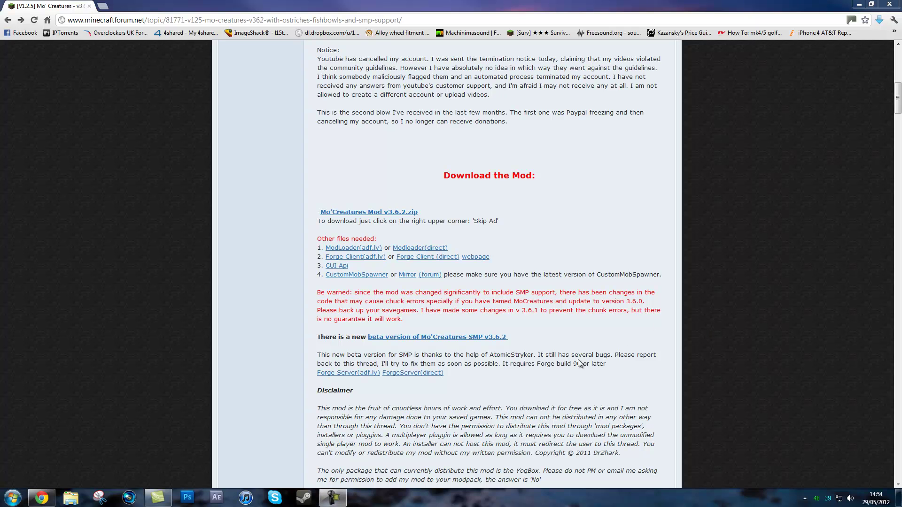
Step: Scroll the Mo'Creatures thread to its Download section and required files, then minimize Chrome
scroll(593, 290, "up", 5)
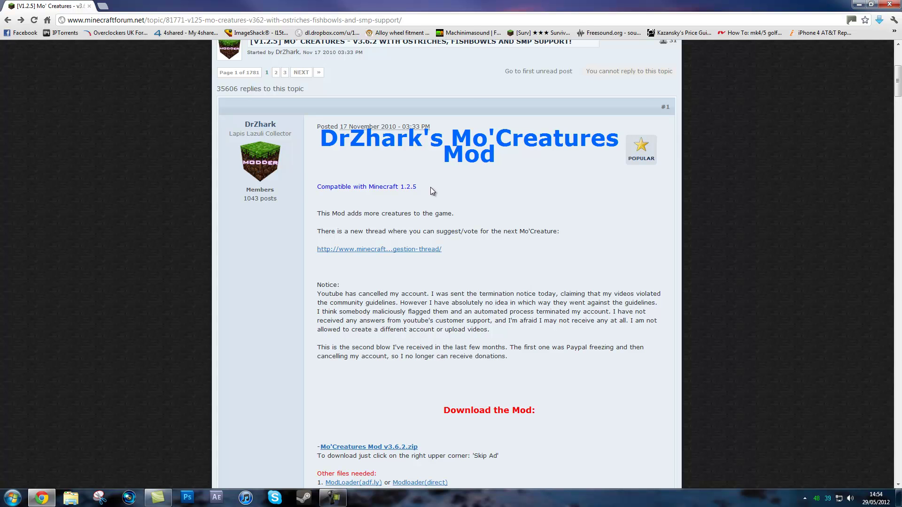
scroll(574, 319, "down", 4)
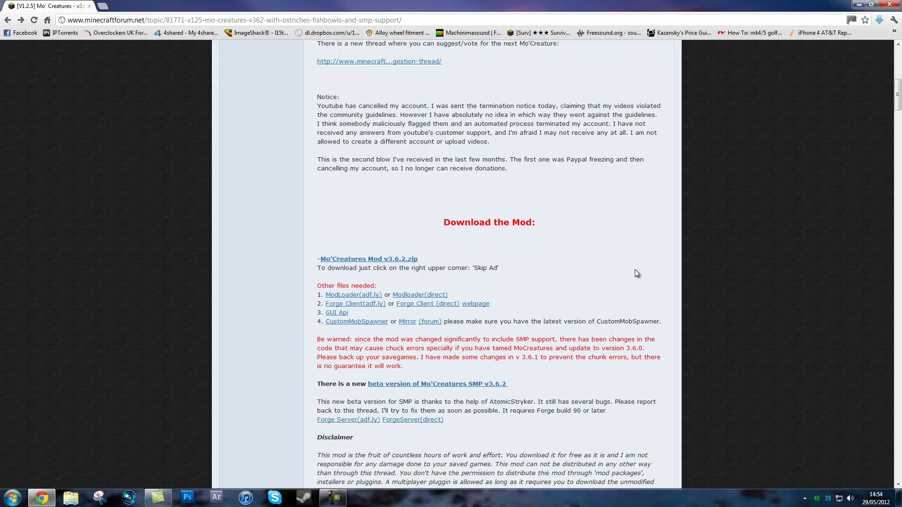
scroll(471, 272, "down", 1)
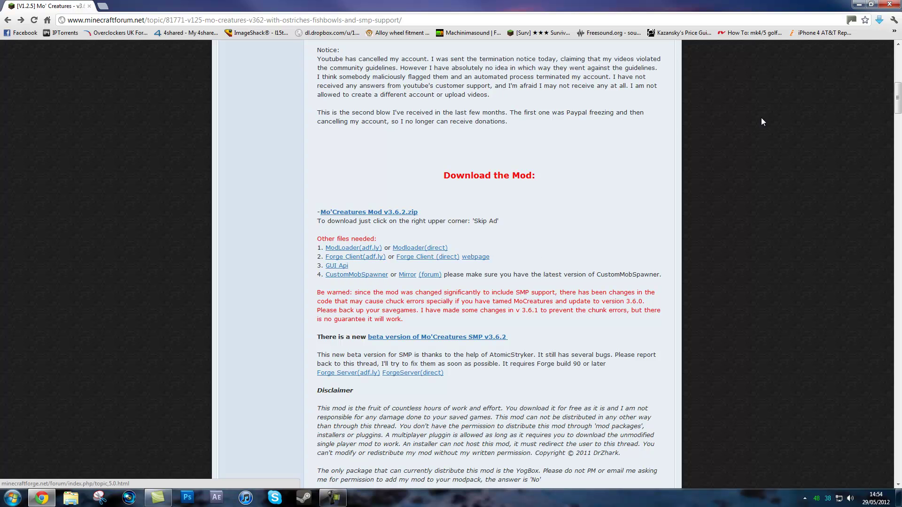
left_click(859, 4)
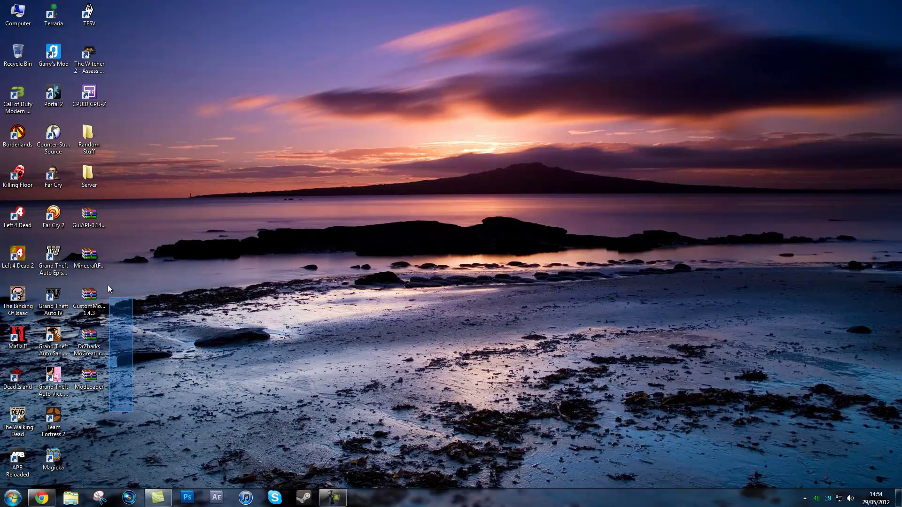
Step: Open the AppData Roaming folder by searching %appdata% from the Start menu
left_click_drag(130, 394, 71, 203)
left_click(125, 222)
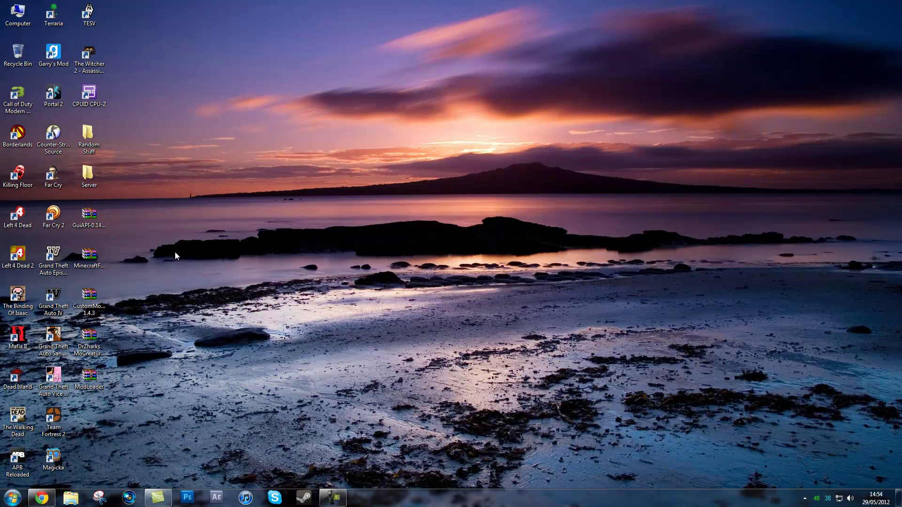
left_click(13, 498)
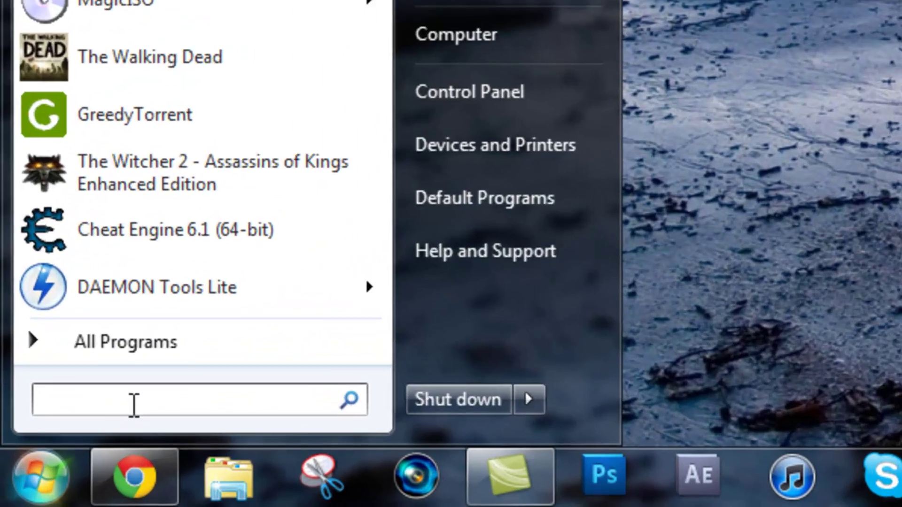
type("5")
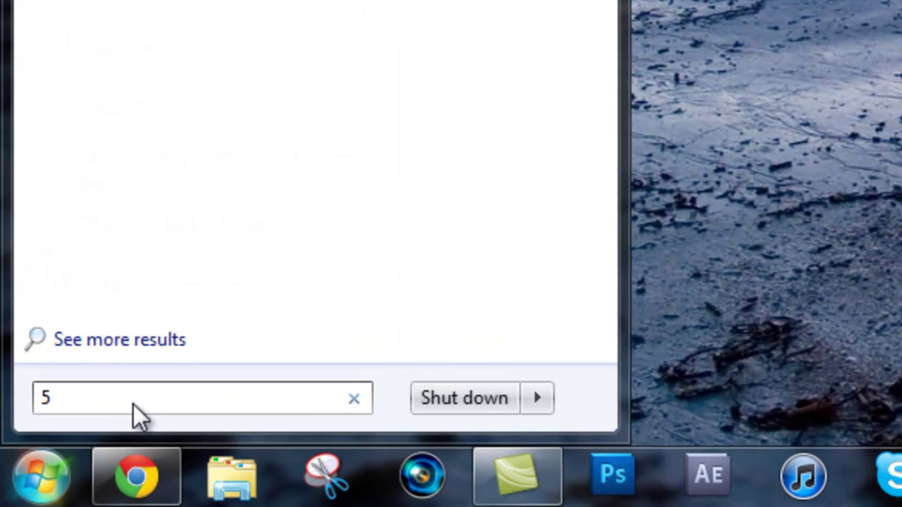
type("appdata%")
key("Return")
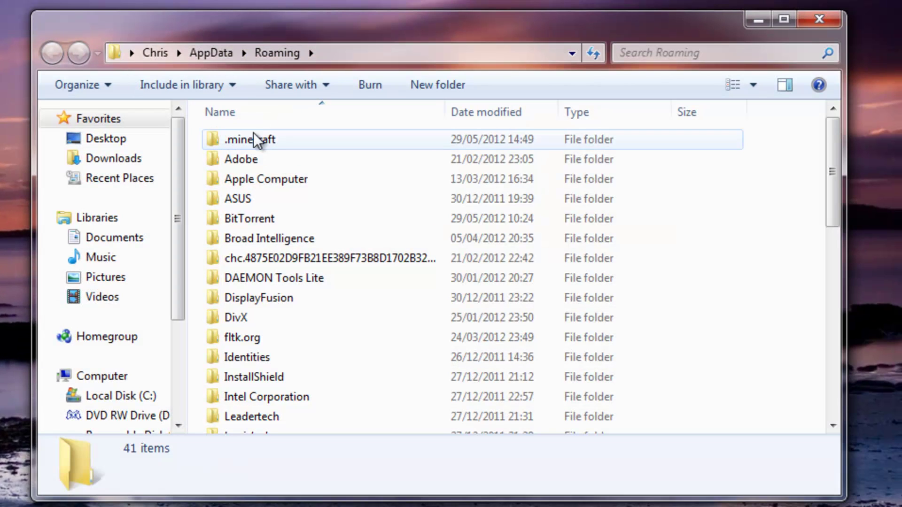
Step: Go into .minecraft\bin, select minecraft.jar, and launch Minecraft from the taskbar
double_click(242, 143)
double_click(267, 140)
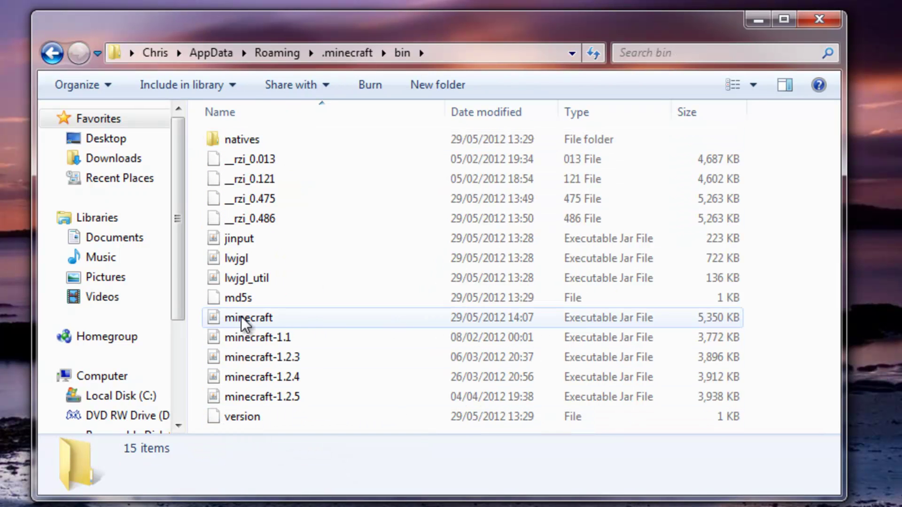
left_click(243, 319)
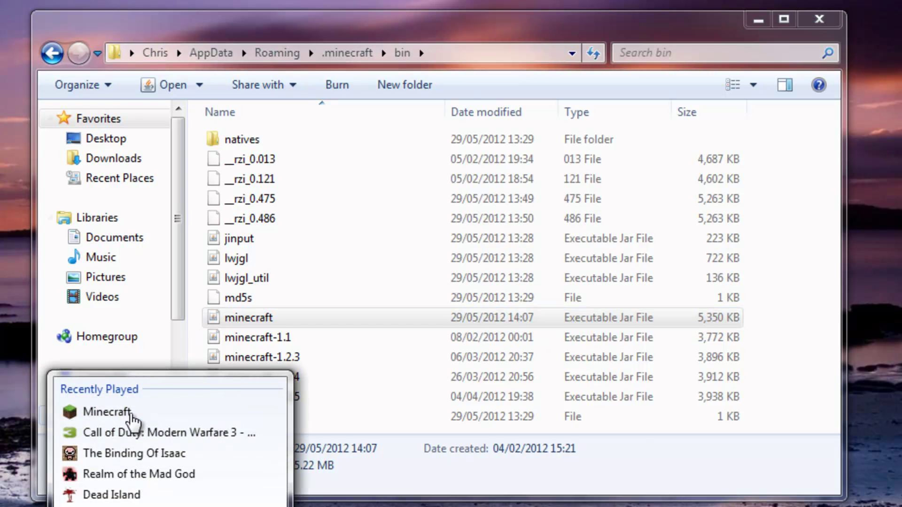
left_click(102, 410)
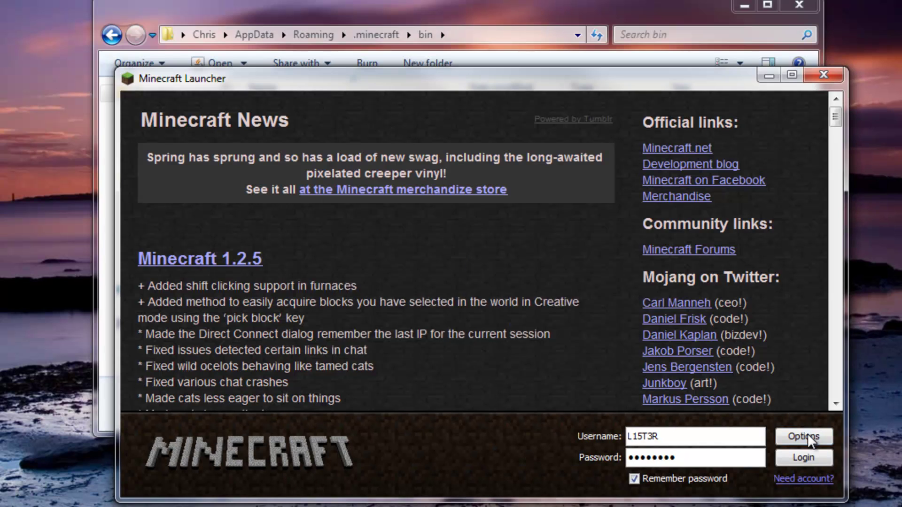
Step: Enable Force update! in launcher options and log in, updating Minecraft to 1.2.5, then close the game
left_click(808, 437)
left_click(542, 284)
left_click(613, 329)
left_click(810, 457)
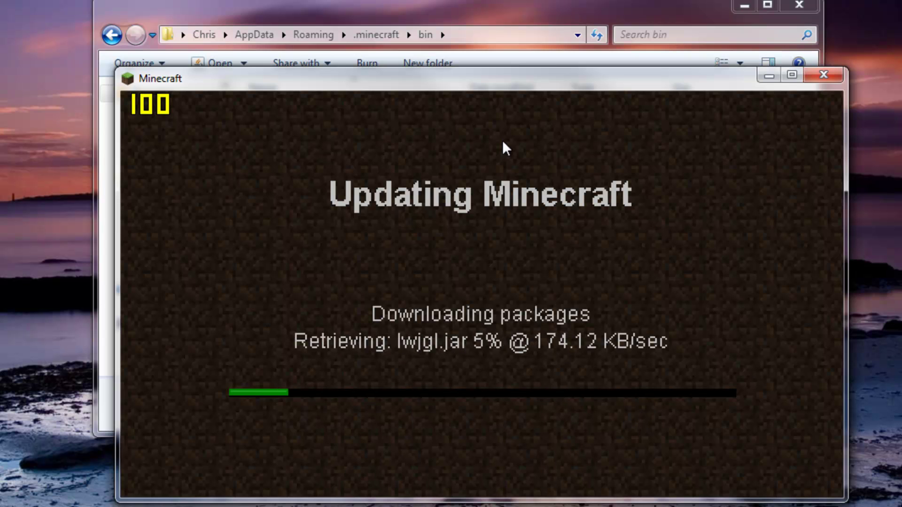
mouse_move(486, 87)
left_mouse_down()
mouse_move(479, 388)
mouse_move(496, 321)
mouse_move(491, 72)
left_mouse_up()
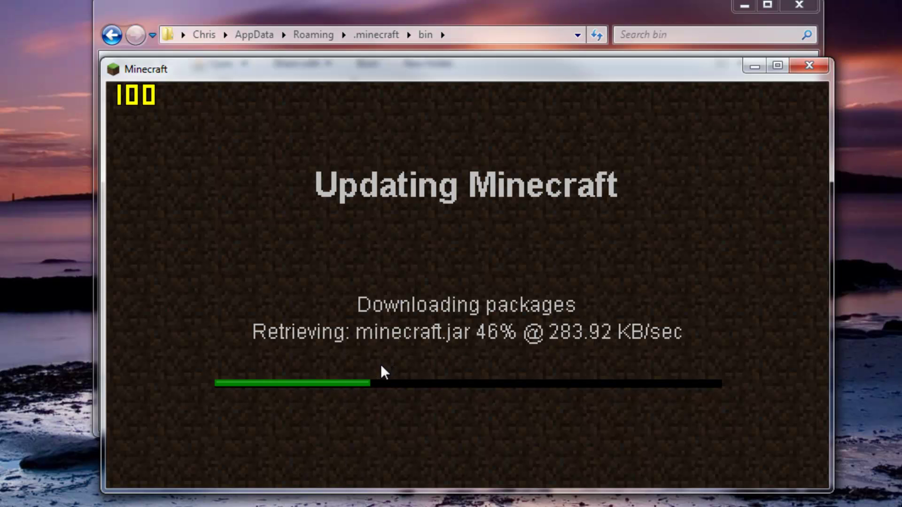
left_click_drag(541, 68, 537, 49)
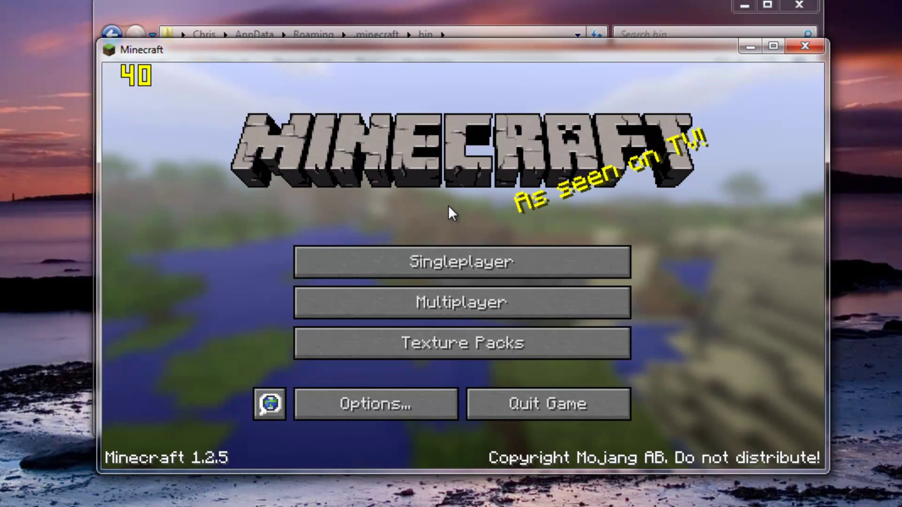
left_click(800, 49)
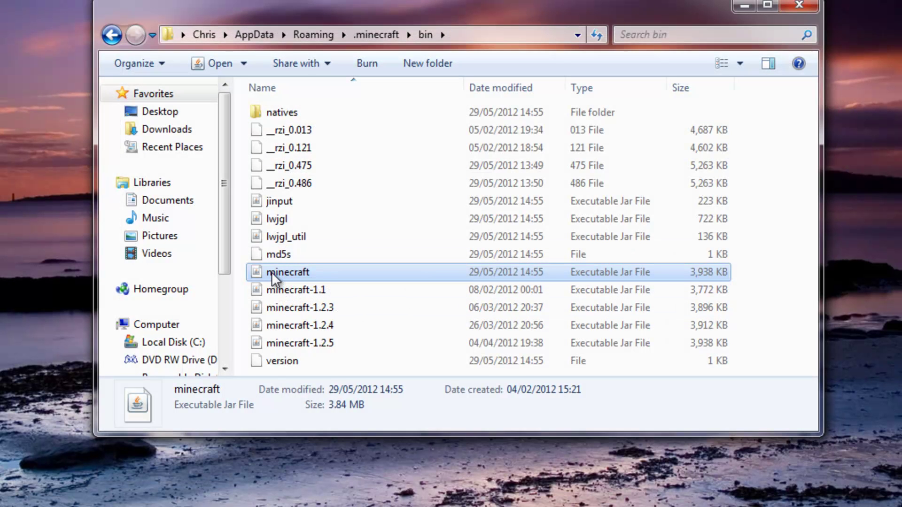
Step: Open minecraft.jar with WinRAR, dismiss the licence reminder, and place the window beside the bin folder
right_click(271, 273)
mouse_move(453, 362)
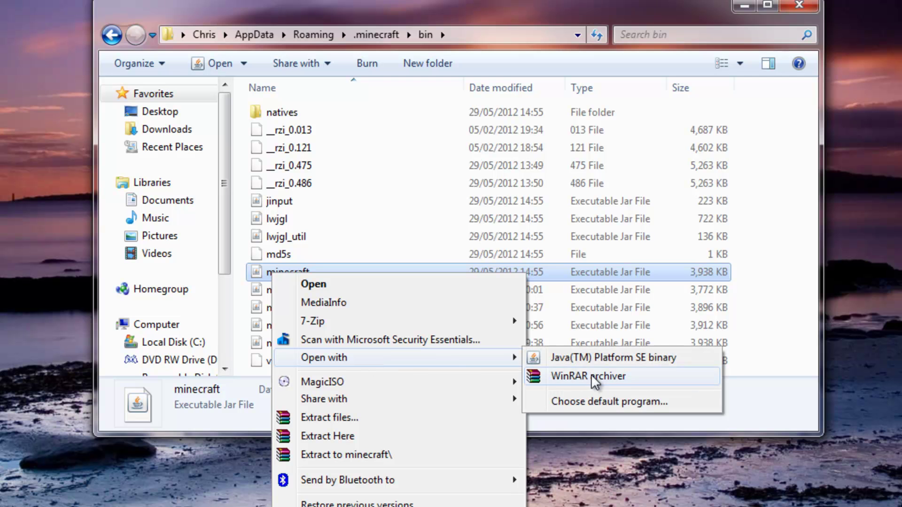
left_click(537, 377)
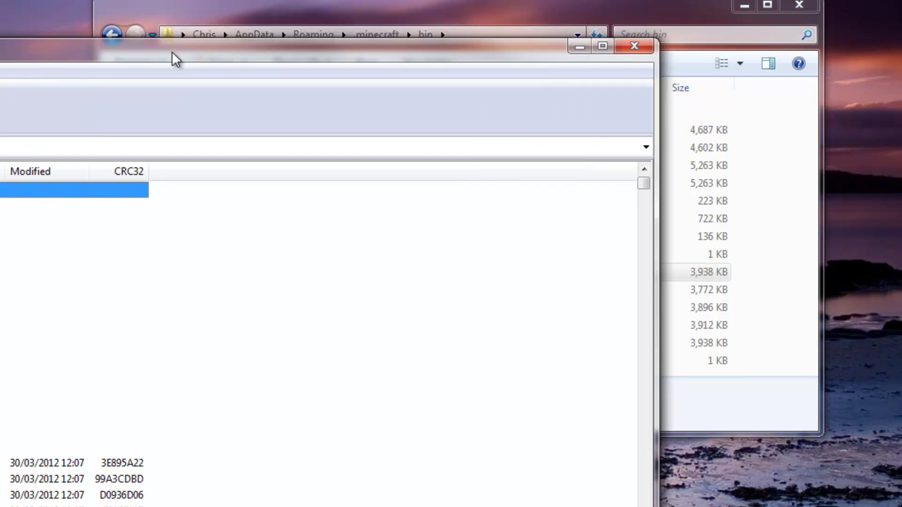
left_click(676, 233)
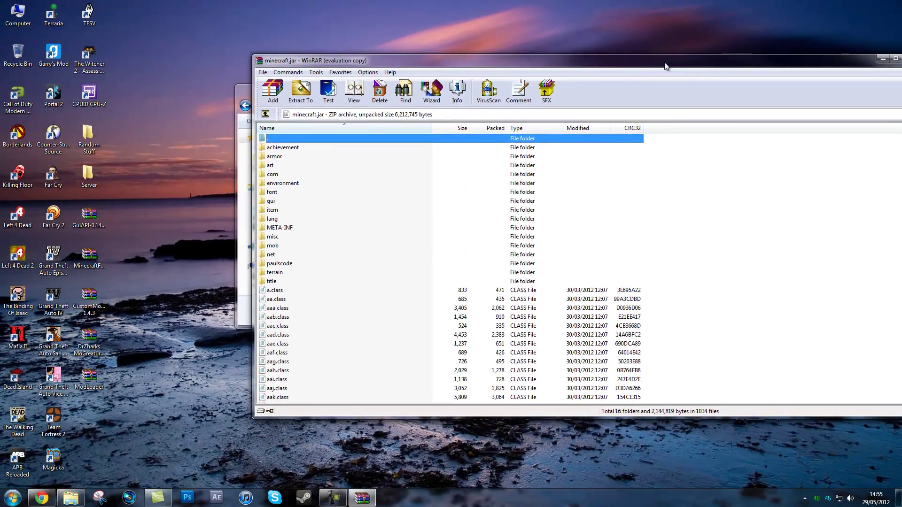
left_click_drag(436, 58, 804, 69)
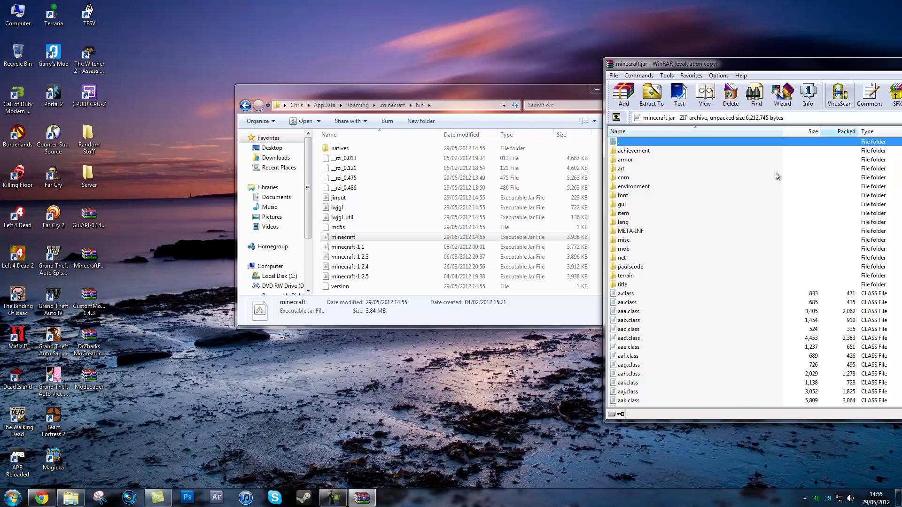
Step: Open the GuiAPI archive in a second WinRAR window and reposition it on the left
right_click(84, 219)
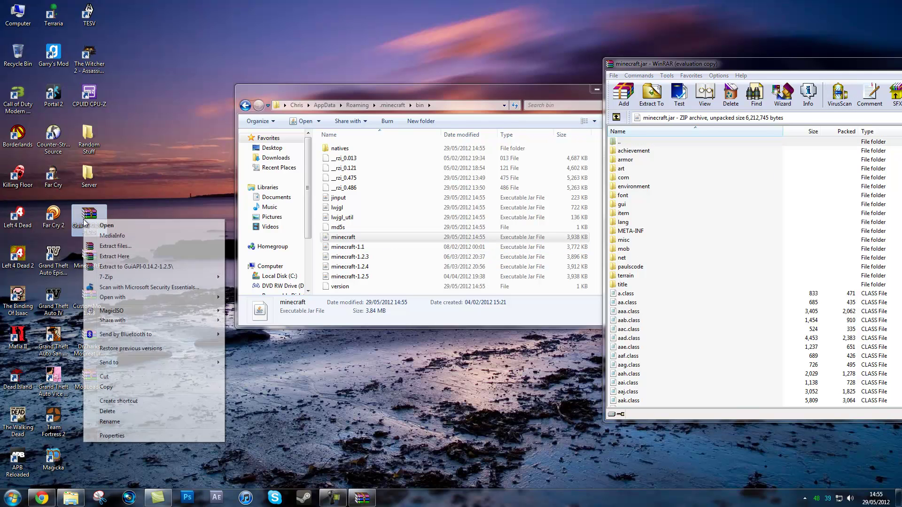
left_click(114, 227)
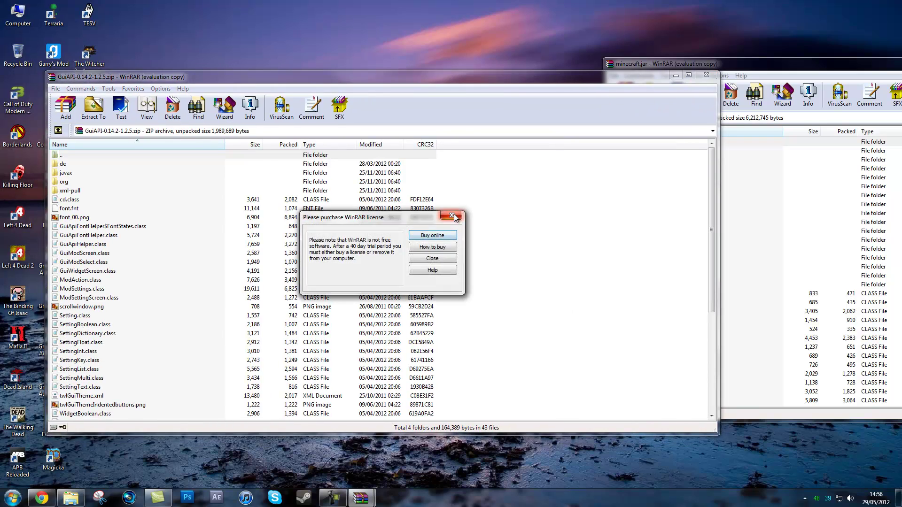
key("Escape")
key("Escape")
left_click_drag(494, 43, 403, 69)
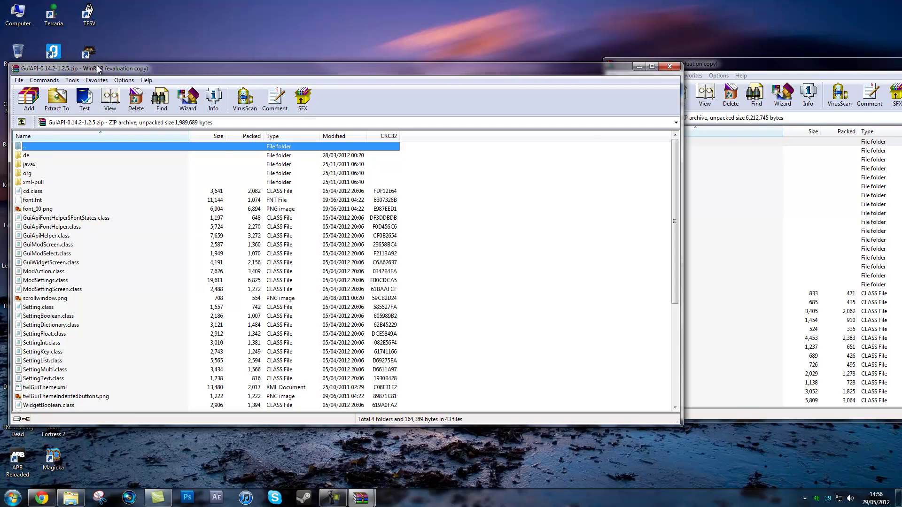
left_click_drag(98, 68, 346, 62)
left_click_drag(291, 61, 79, 47)
Step: Go up to the Desktop archive listing and select ModLoader.zip
left_click(55, 100)
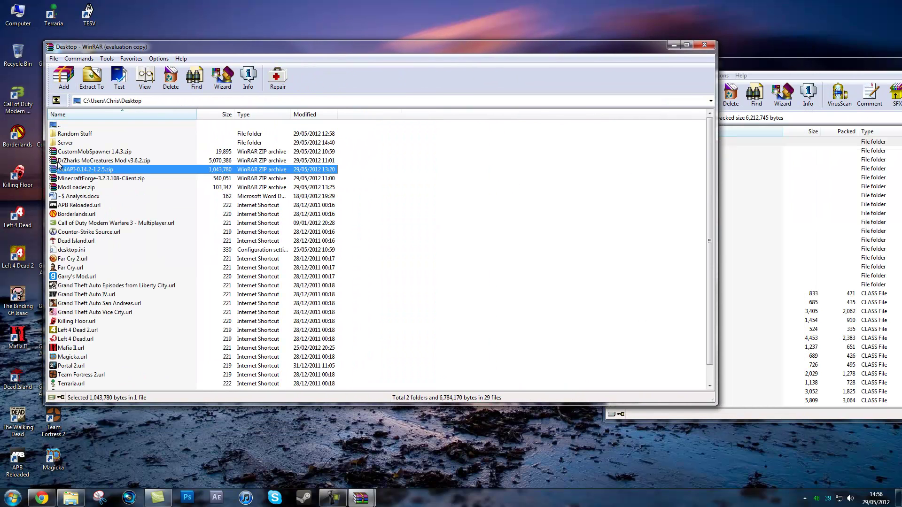
left_click(75, 152)
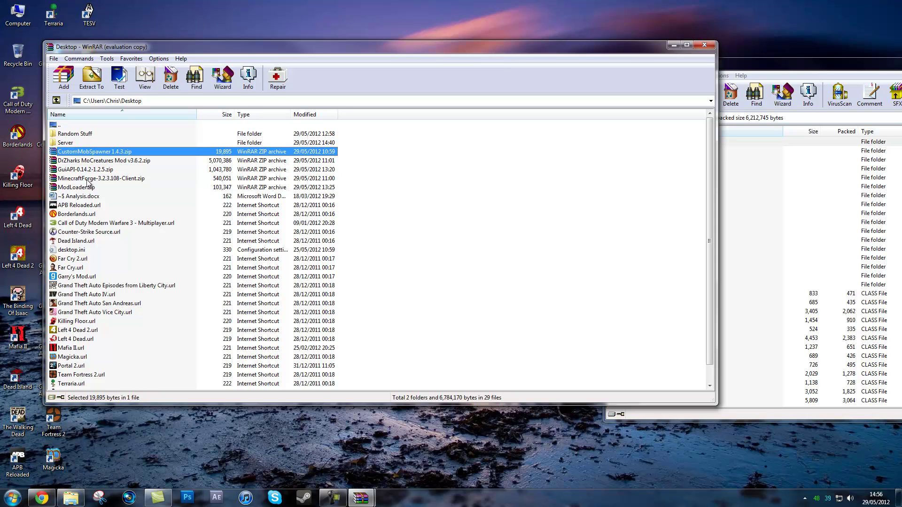
left_click(75, 189)
key("Up")
key("Up")
key("Up")
key("Up")
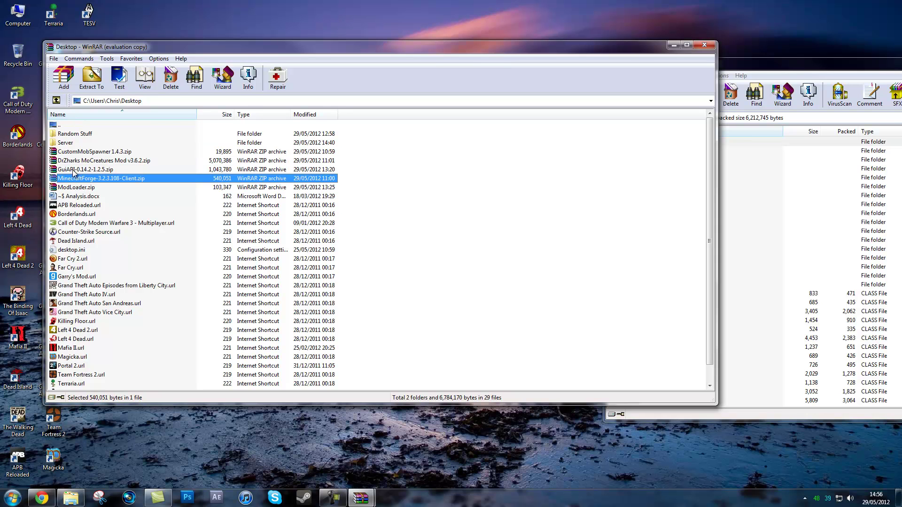
Step: Add all 19 ModLoader.zip class files into minecraft.jar
double_click(74, 189)
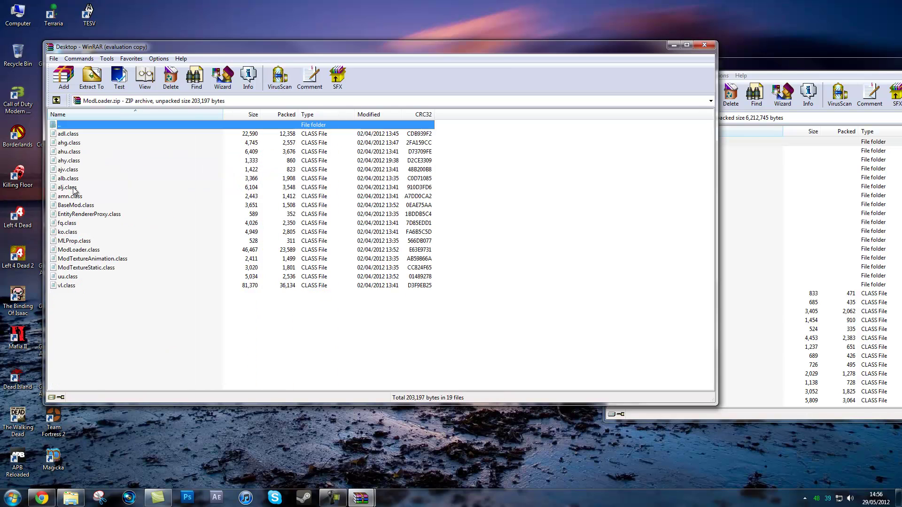
left_click_drag(86, 323, 78, 141)
left_click_drag(252, 204, 815, 242)
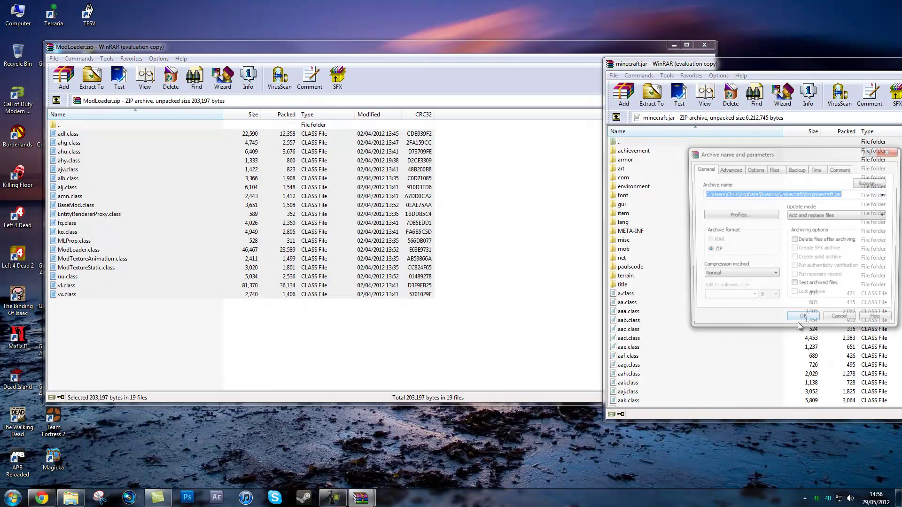
left_click(812, 320)
Step: Add the entire MinecraftForge-3.2.3.108-Client.zip contents into minecraft.jar
left_click(176, 298)
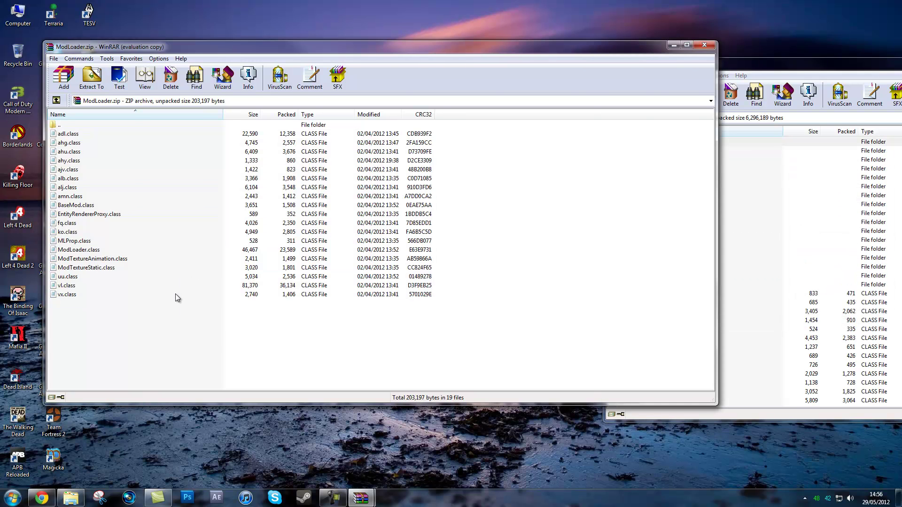
double_click(68, 126)
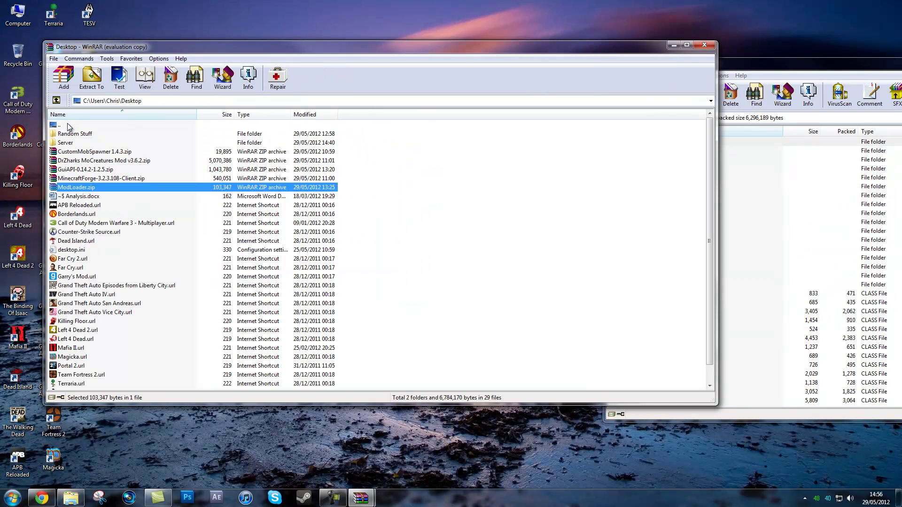
left_click(88, 180)
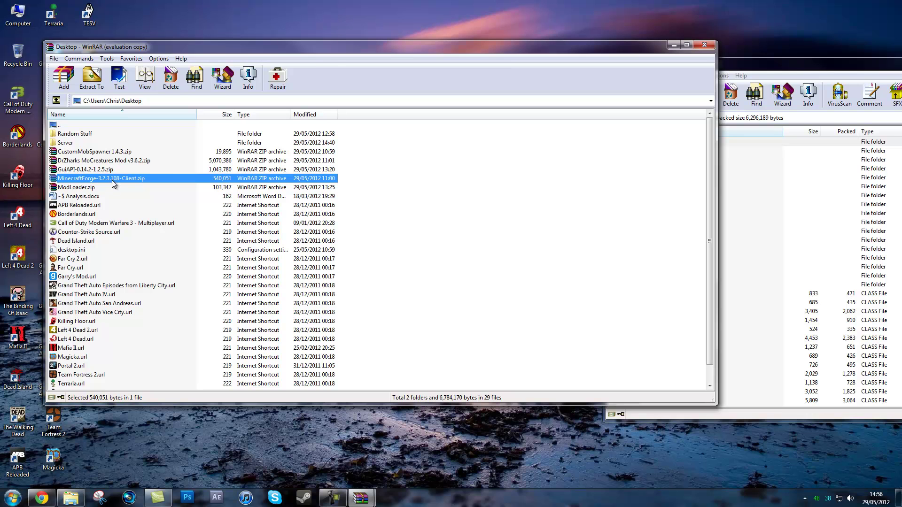
double_click(77, 182)
left_click(66, 135)
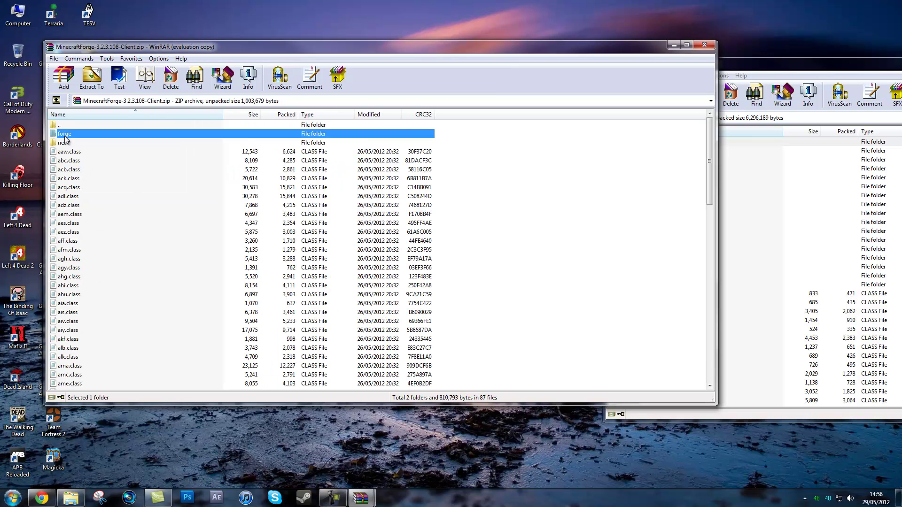
left_click_drag(712, 196, 716, 375)
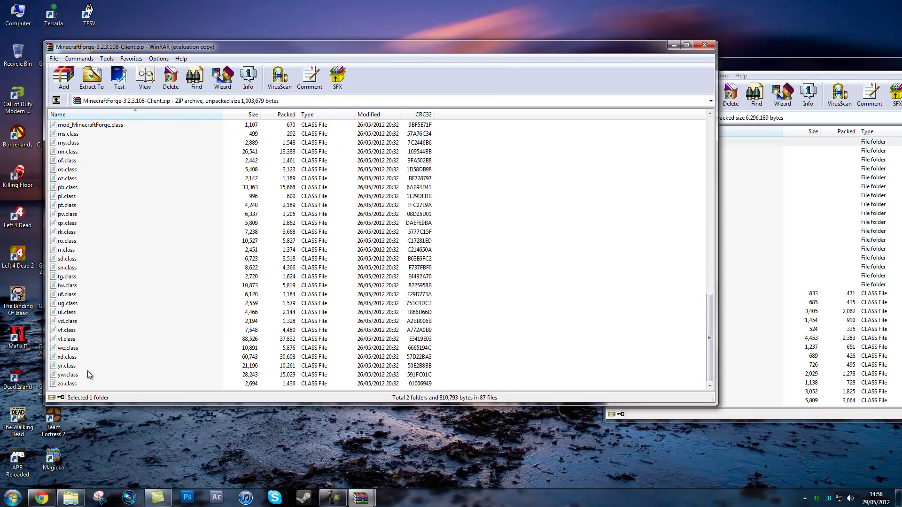
key("ctrl+a")
left_click_drag(74, 371, 773, 258)
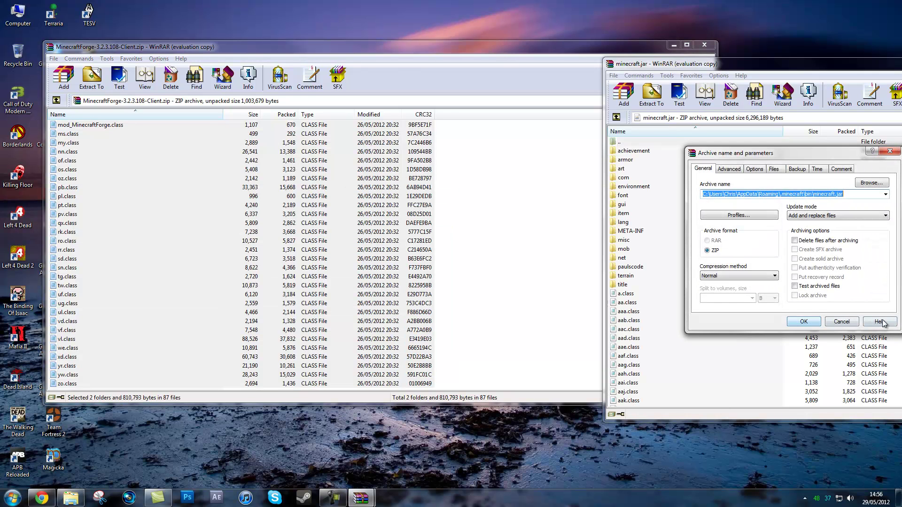
key("Return")
left_click(56, 100)
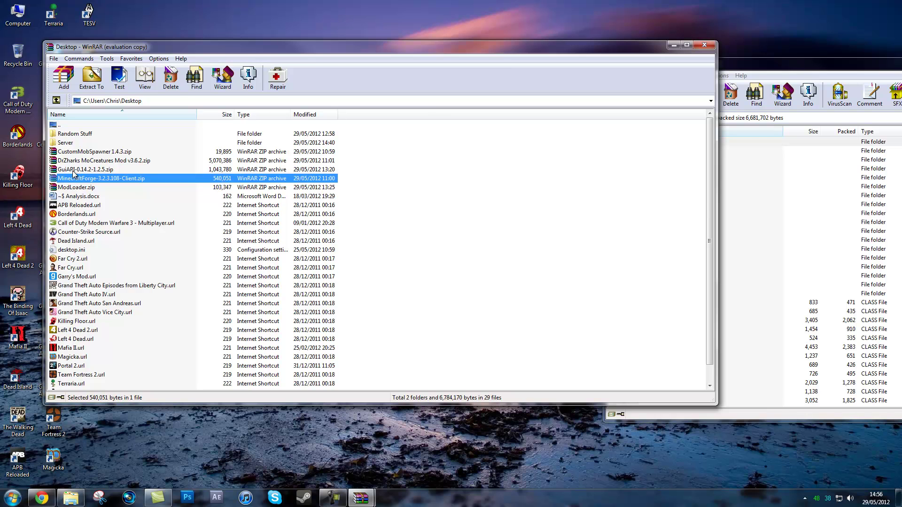
Step: Add everything from the GuiAPI-0.14.2-1.2.5 zip into minecraft.jar
double_click(73, 170)
left_click(91, 142)
scroll(142, 295, "down", 6)
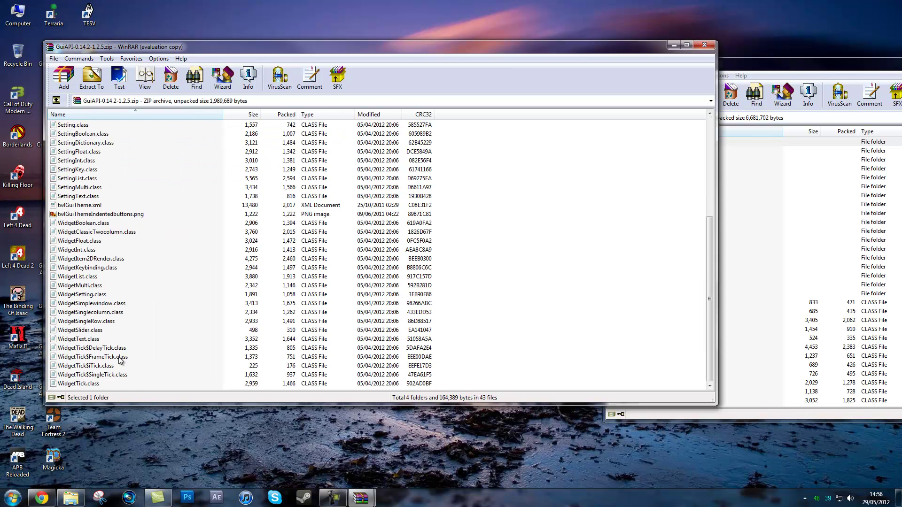
key("ctrl+a")
left_click_drag(77, 255, 776, 268)
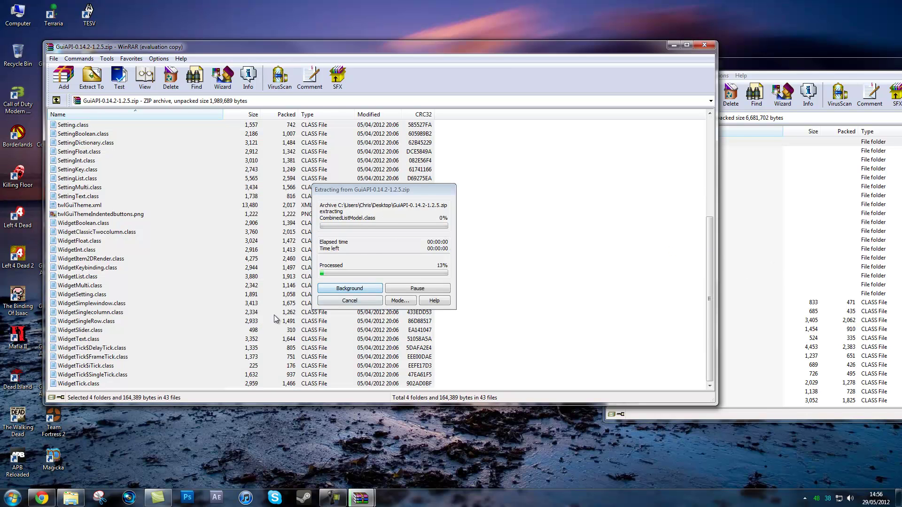
key("Return")
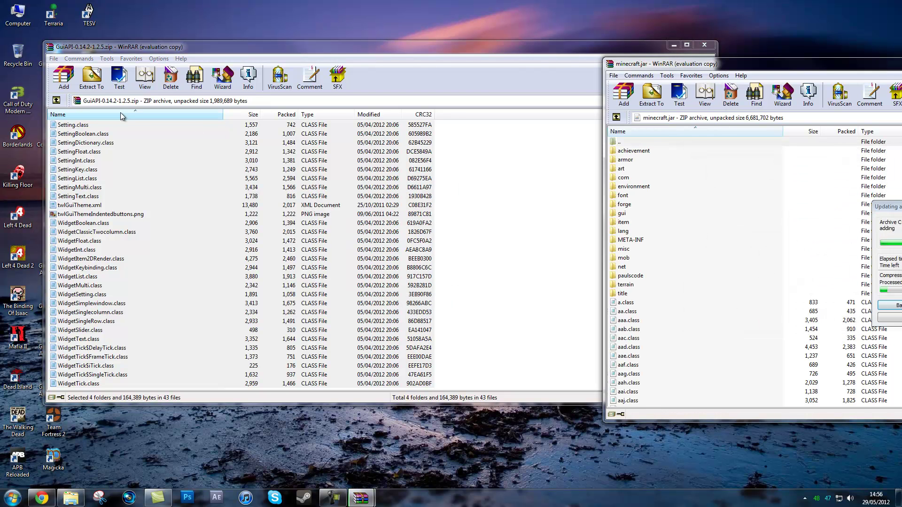
left_click(56, 101)
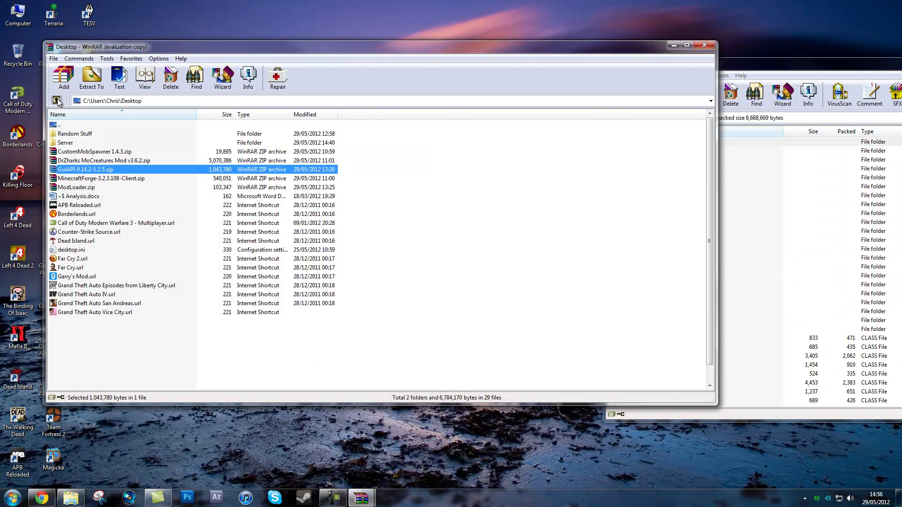
Step: Clear the Desktop archive selection and move the minecraft.jar window to the front
left_click(70, 161)
left_click(84, 153)
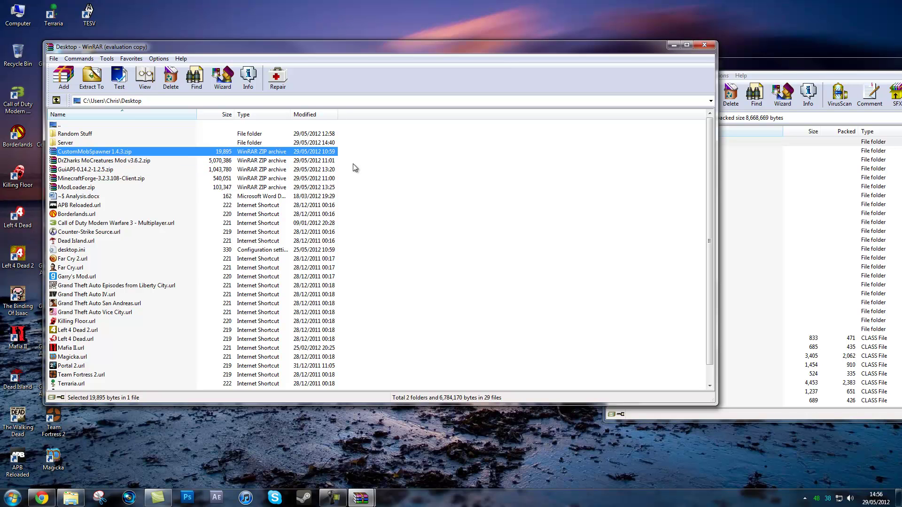
left_click(383, 187)
left_click_drag(801, 68, 309, 52)
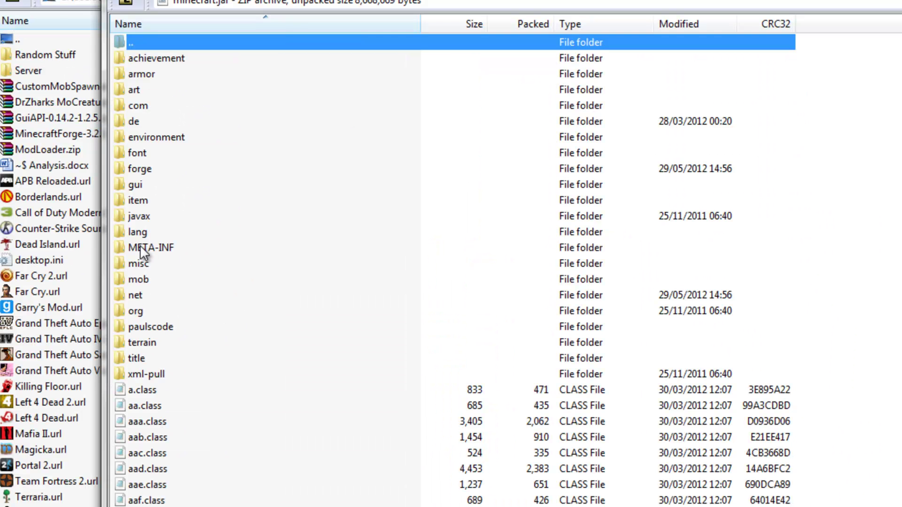
Step: Delete the META-INF folder from minecraft.jar, close the archive, and return to the bin folder window
left_click(180, 246)
right_click(143, 247)
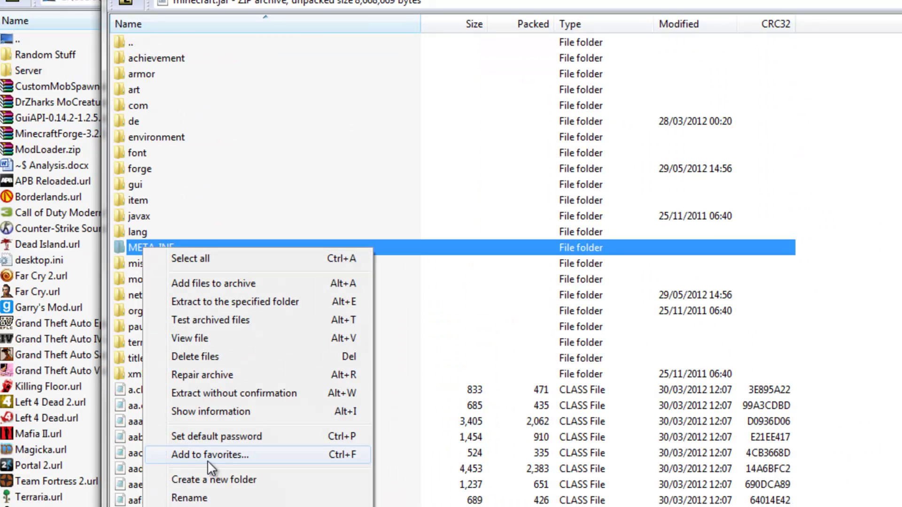
left_click(199, 355)
left_click(742, 319)
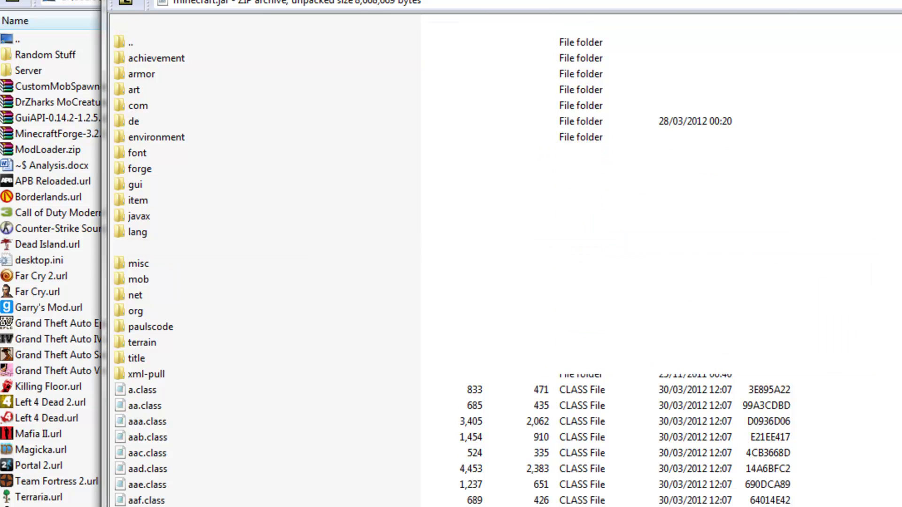
key("alt+F4")
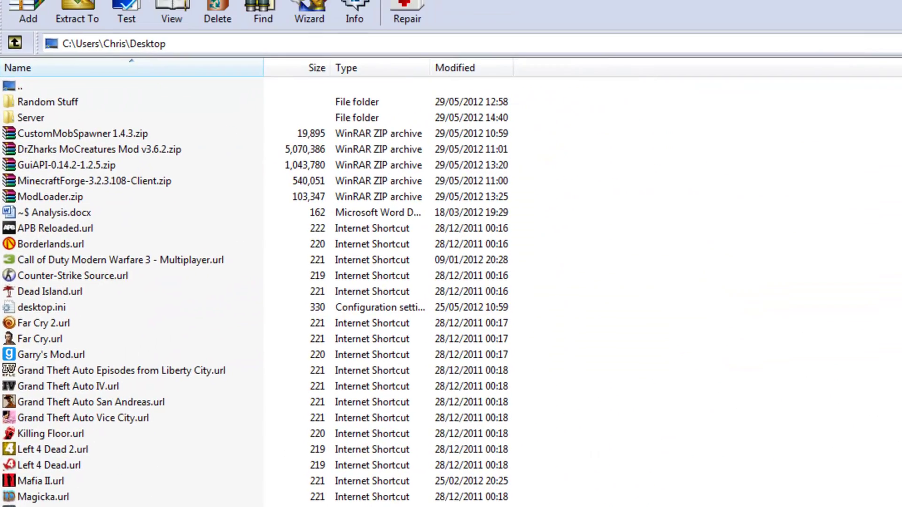
key("alt+Tab")
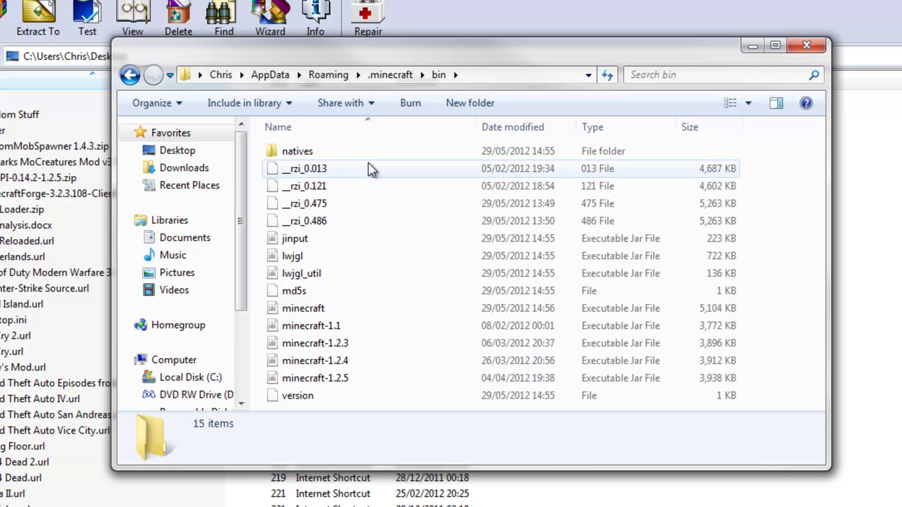
Step: Move the CustomMobSpawner and DrZharks Mo'Creatures zips into .minecraft\mods, replacing old copies, and close the windows
left_click(391, 75)
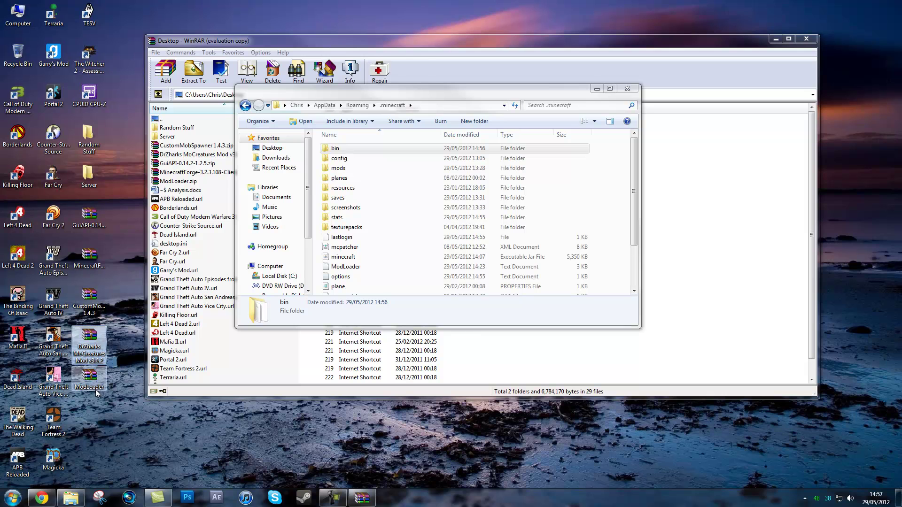
left_click(90, 304, "ctrl")
left_click_drag(90, 304, 338, 168)
left_click(461, 204)
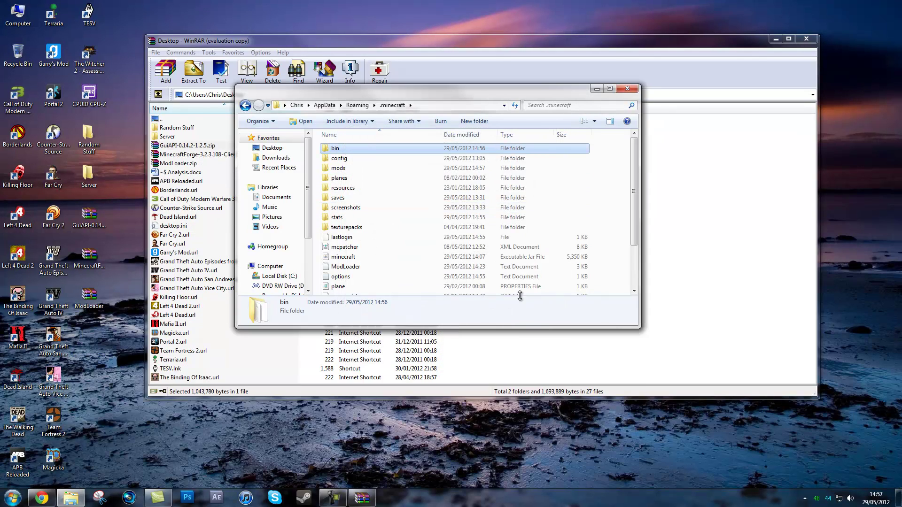
left_click(806, 39)
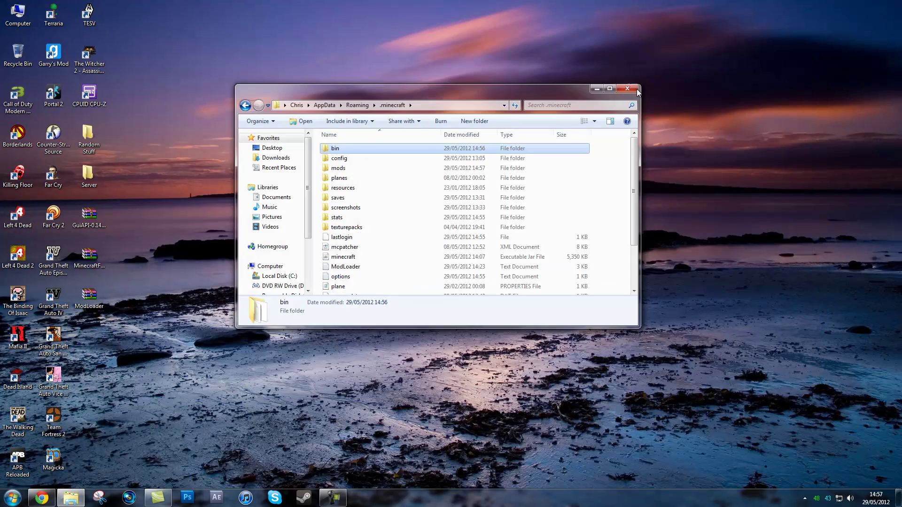
left_click(627, 88)
right_click(158, 498)
Step: Relaunch Minecraft from Steam's recent list, log in, and choose the Mo Creatures singleplayer world
right_click(300, 498)
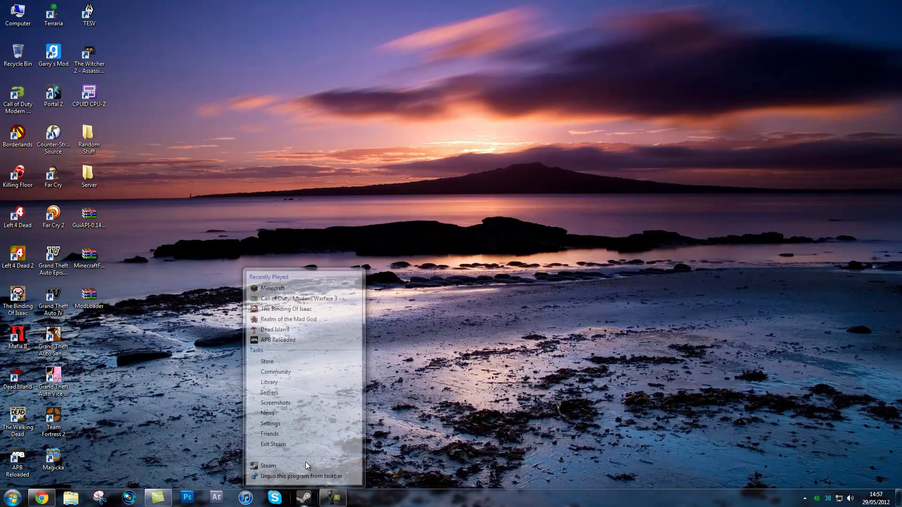
left_click(281, 283)
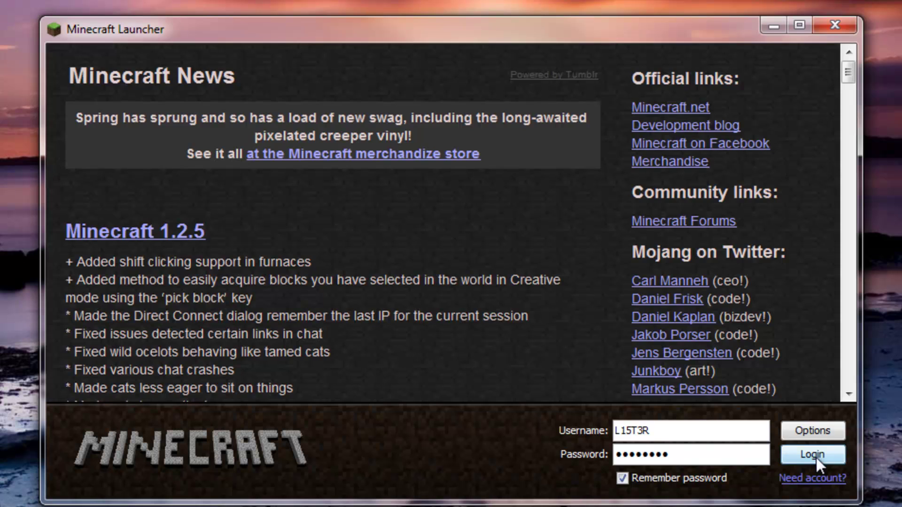
left_click(728, 400)
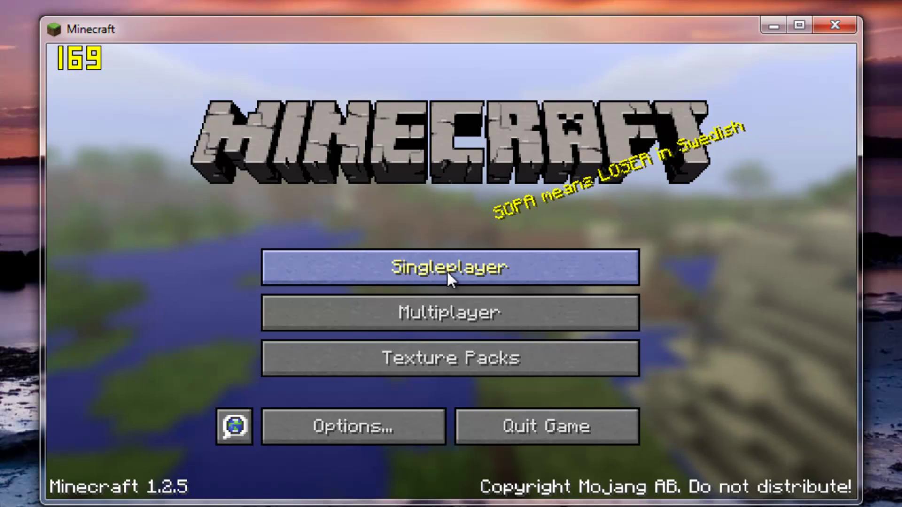
left_click(447, 272)
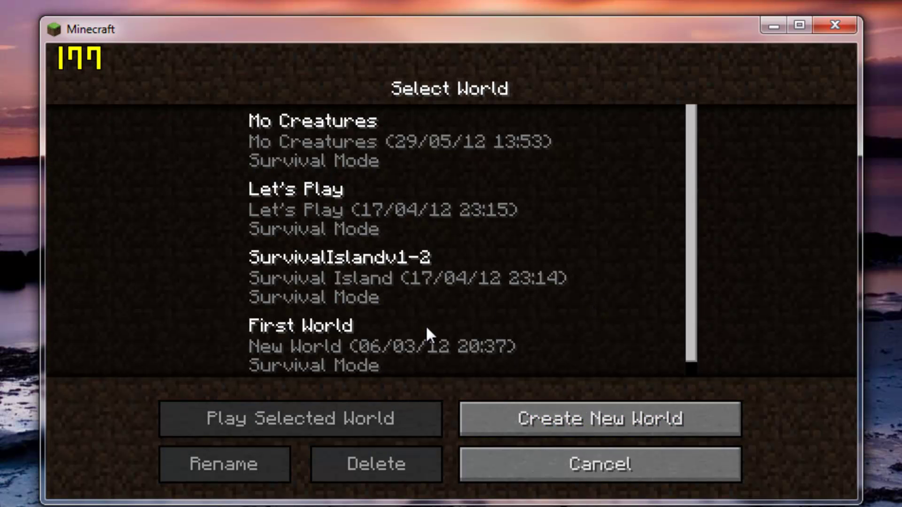
left_click(350, 155)
Step: Load the Mo Creatures world, pause it, and open the Mo'Creatures mod settings
left_click(331, 407)
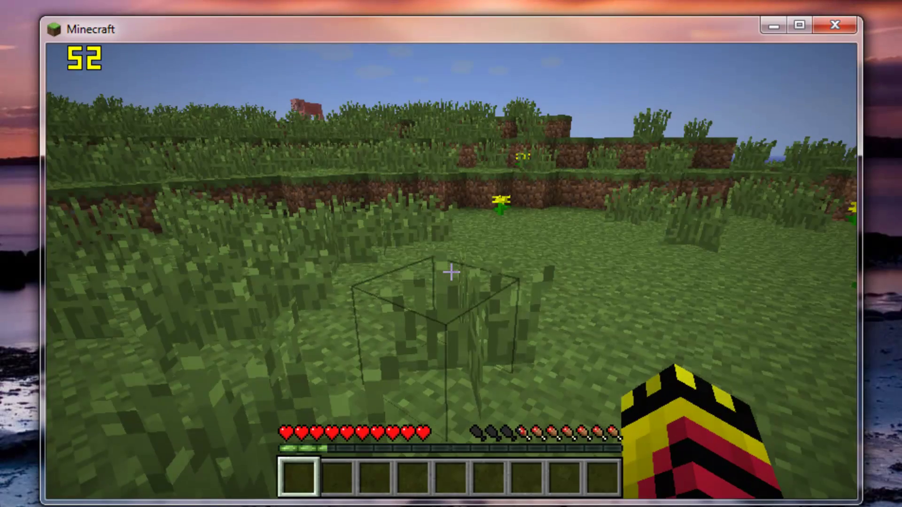
key("Escape")
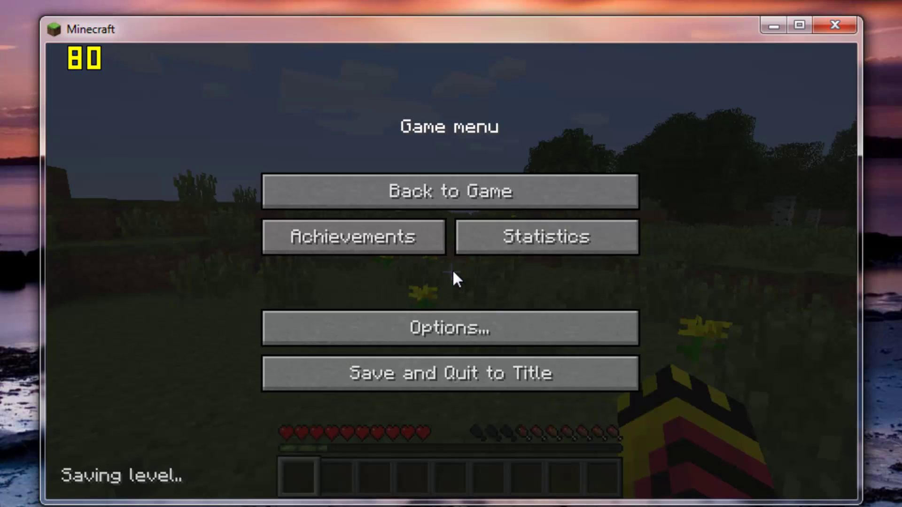
left_click(469, 325)
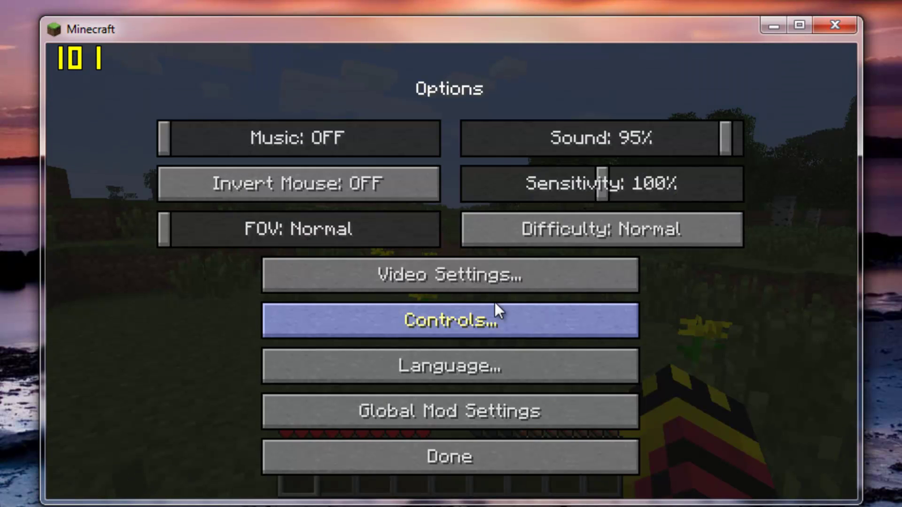
left_click(432, 412)
left_click(278, 141)
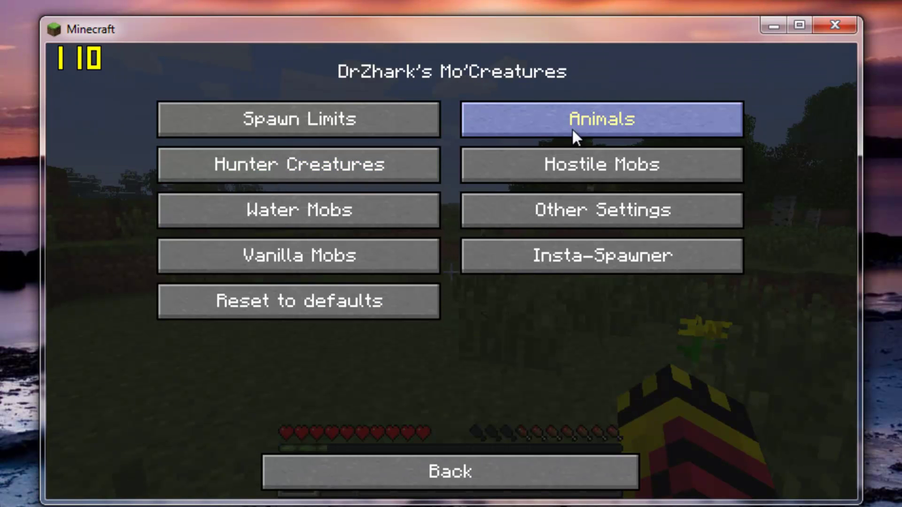
Step: Look through the Mo'Creatures other settings, vanilla mobs and hostile mob categories
left_click(600, 212)
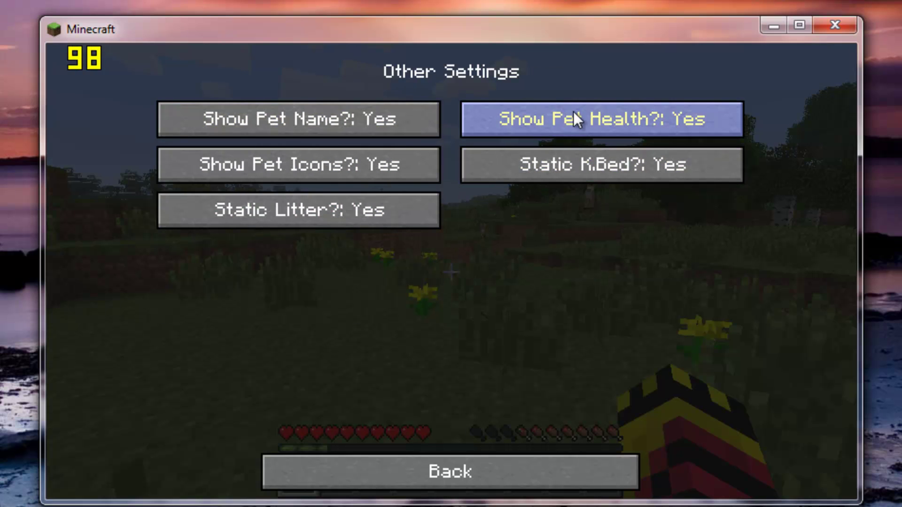
left_click(480, 467)
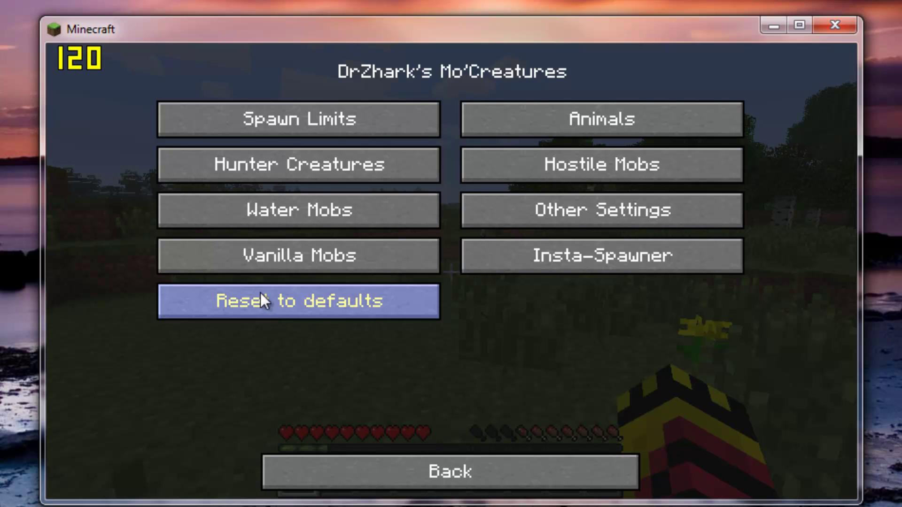
left_click(286, 254)
left_click(466, 477)
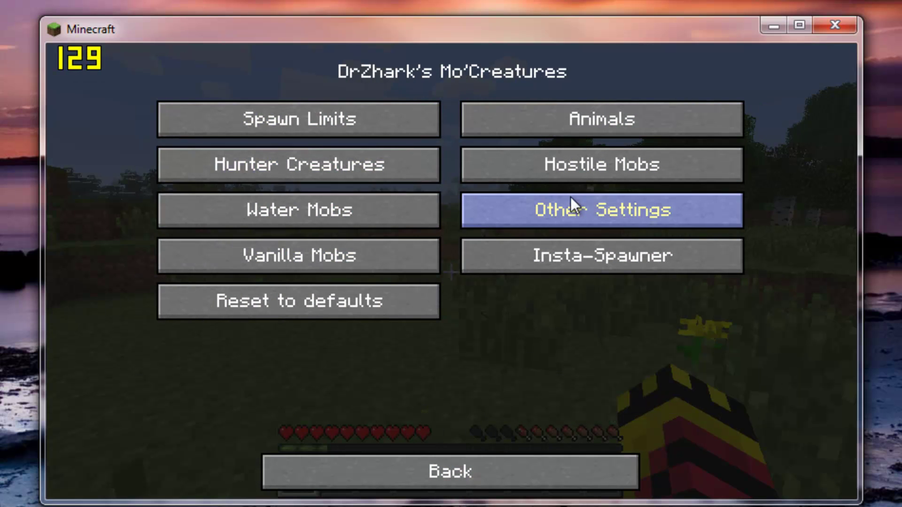
left_click(590, 175)
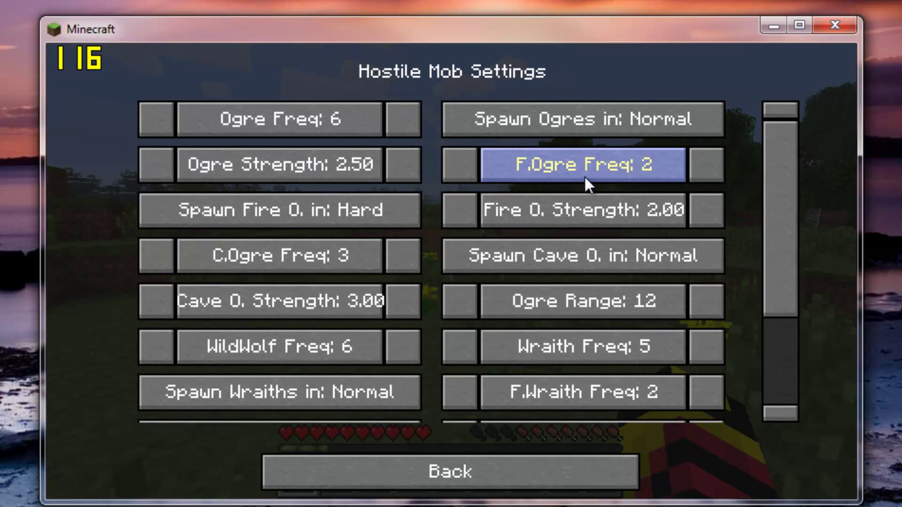
left_click(474, 474)
Step: Review the hostile mobs, water mobs, vanilla mobs and spawn limit categories
left_click(559, 156)
left_click(535, 470)
left_click(320, 212)
left_click(460, 458)
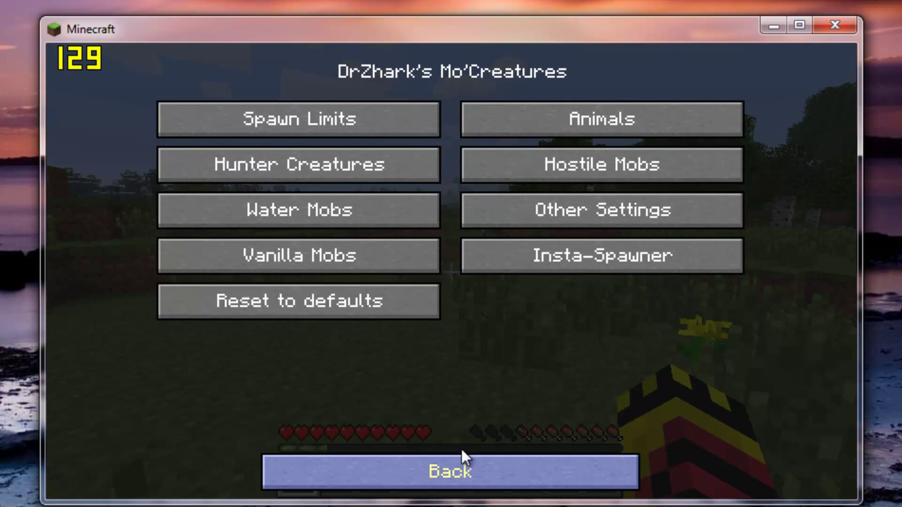
left_click(335, 245)
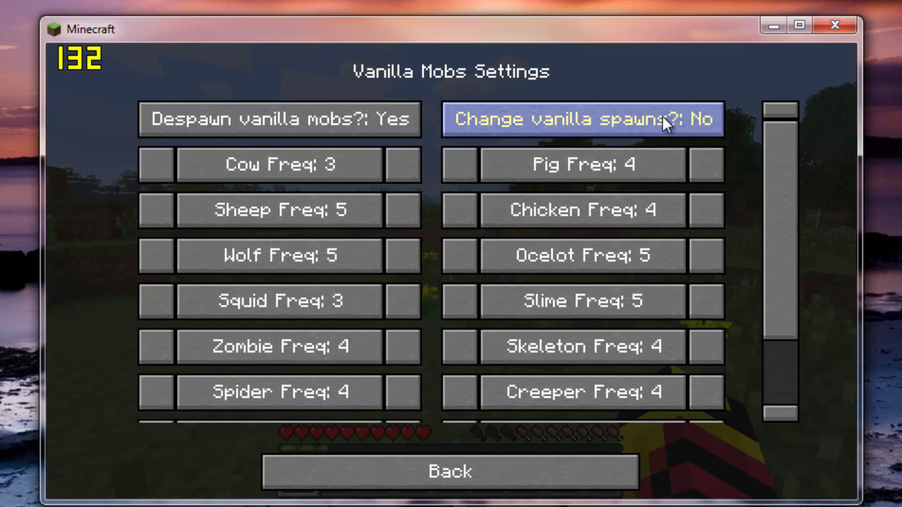
left_click(508, 468)
left_click(320, 118)
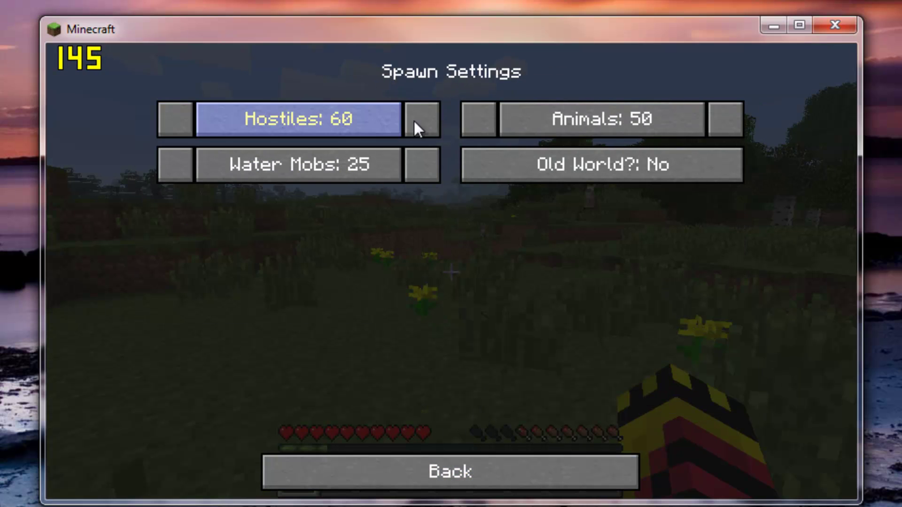
left_click(440, 471)
Step: Turn the Old World spawn option on, then switch it back off
left_click(259, 117)
left_click(613, 173)
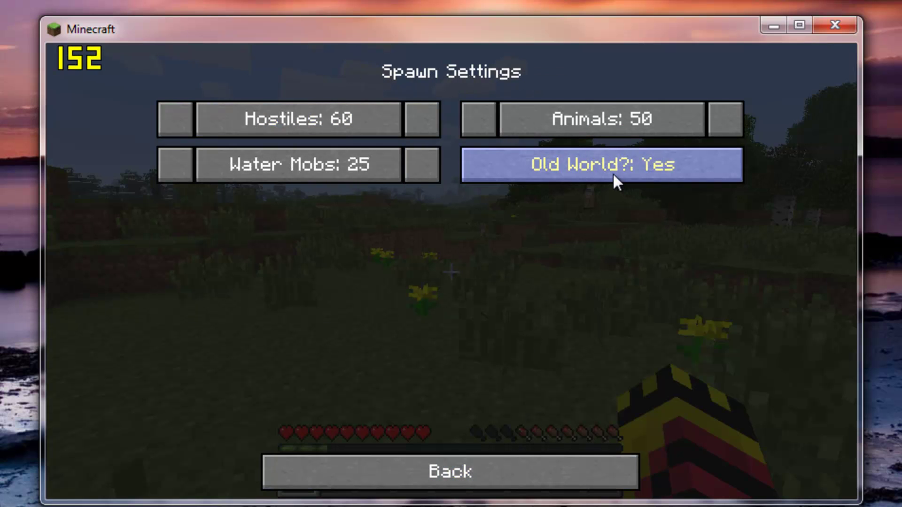
left_click(488, 471)
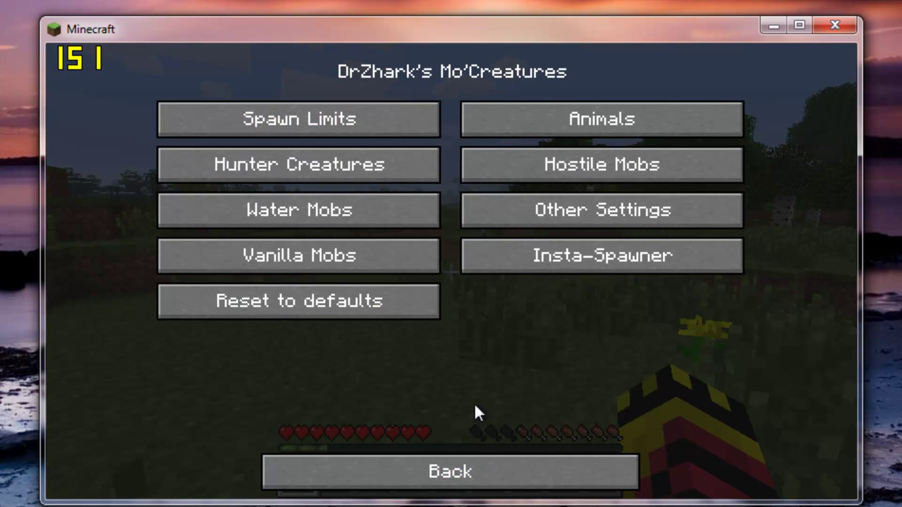
left_click(283, 117)
left_click(544, 165)
Step: Back out of the mod settings and options to the pause menu
left_click(470, 478)
left_click(468, 473)
left_click(465, 478)
left_click(466, 477)
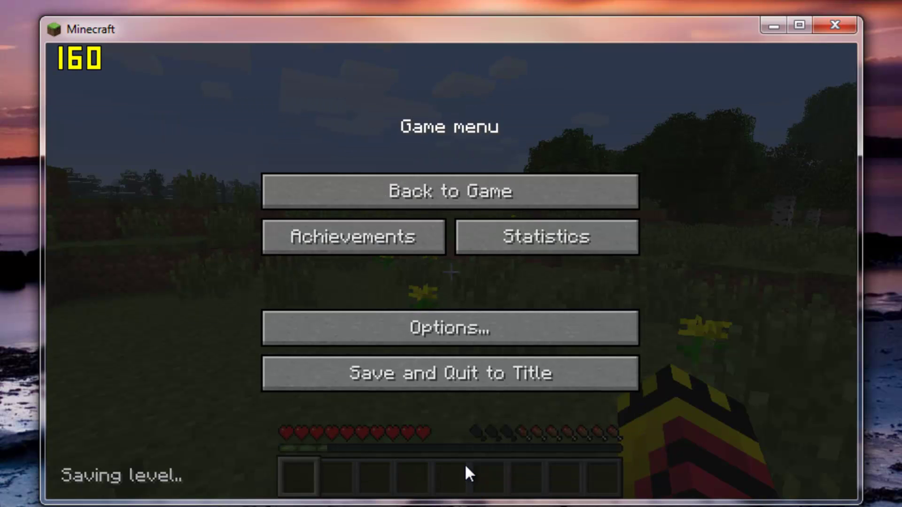
Step: Resume the game, then pause and open the Mo'Creatures Insta-Spawner
left_click(458, 207)
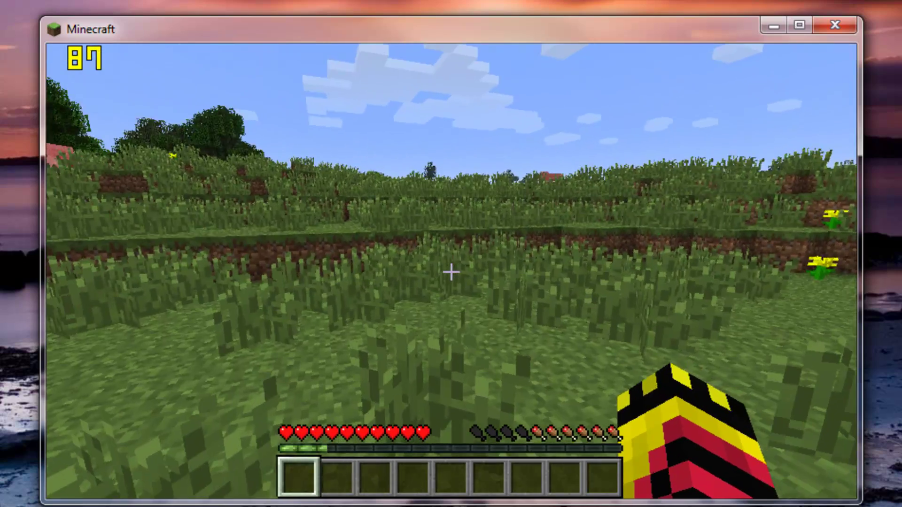
key("Escape")
left_click(448, 329)
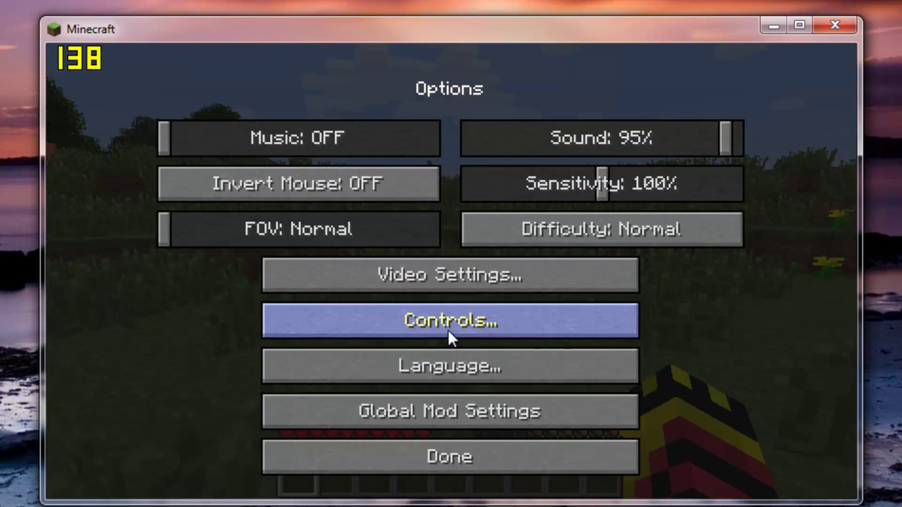
left_click(449, 421)
left_click(296, 143)
left_click(597, 263)
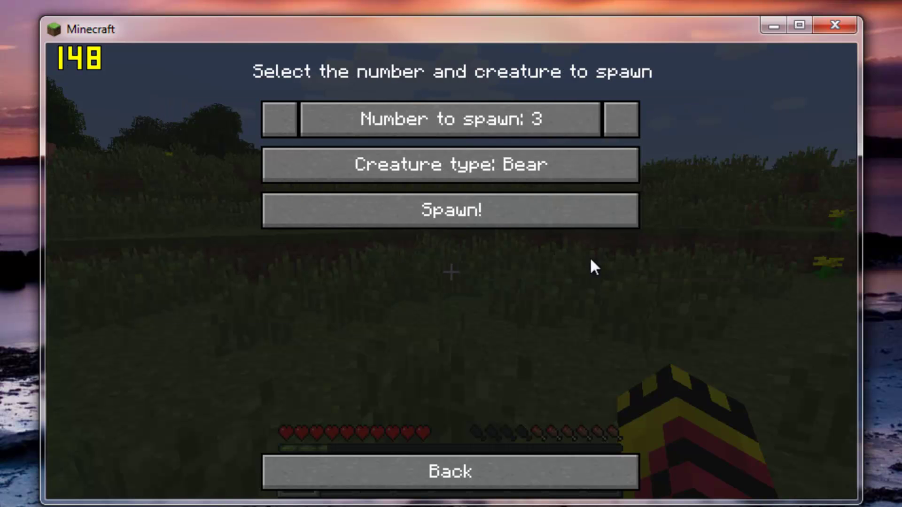
Step: Spawn five Bird creatures with the Insta-Spawner
left_click(621, 125)
left_click(622, 125)
left_click(554, 168)
left_click(571, 168)
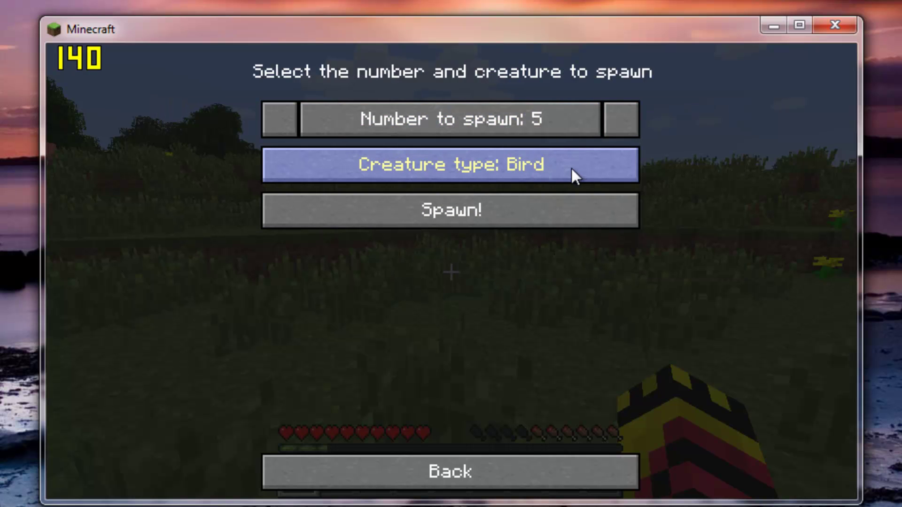
left_click(447, 212)
Step: Leave the spawner and settings menus and resume playing to see the birds
left_click(474, 472)
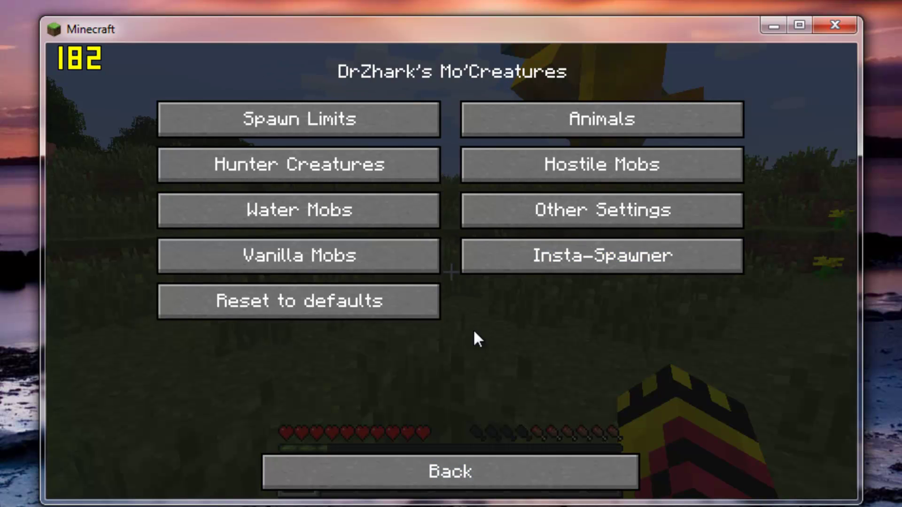
left_click(464, 471)
left_click(464, 471)
left_click(454, 450)
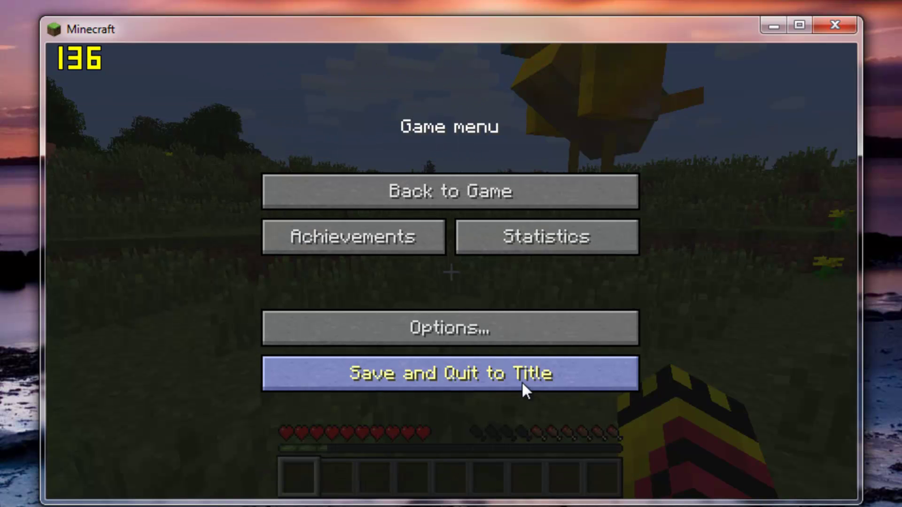
left_click(477, 191)
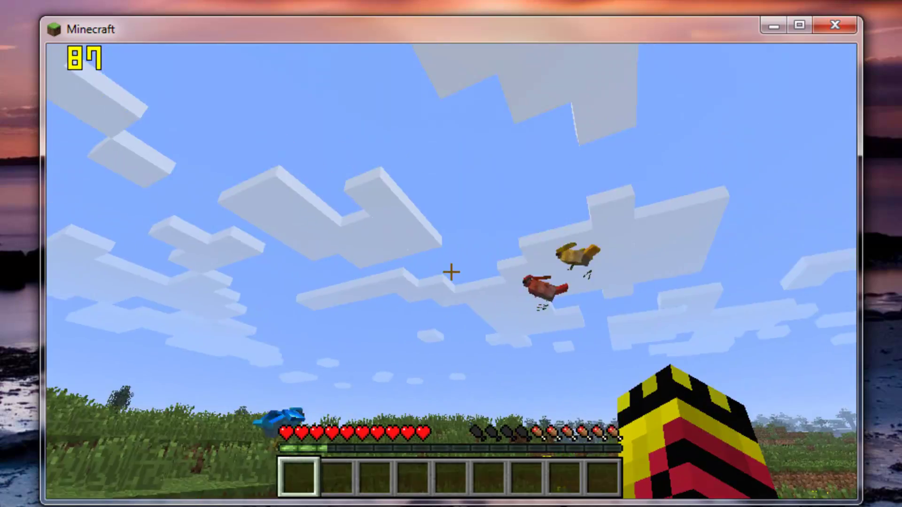